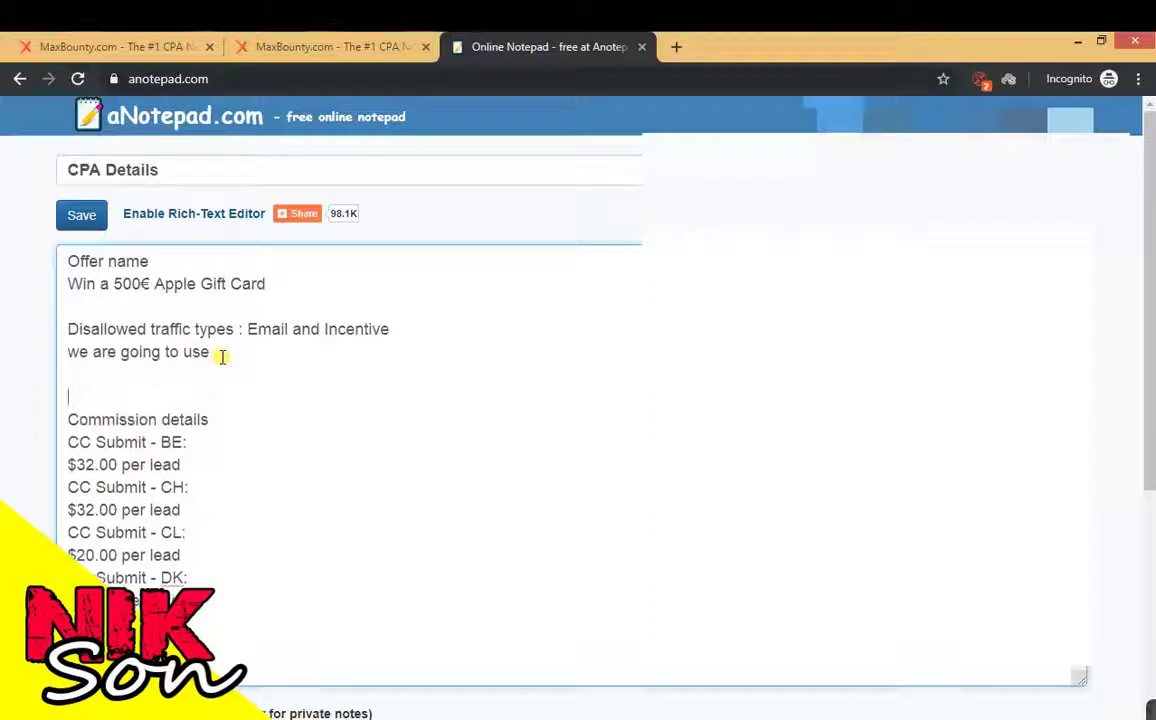
{"action": "key", "text": "Return"}
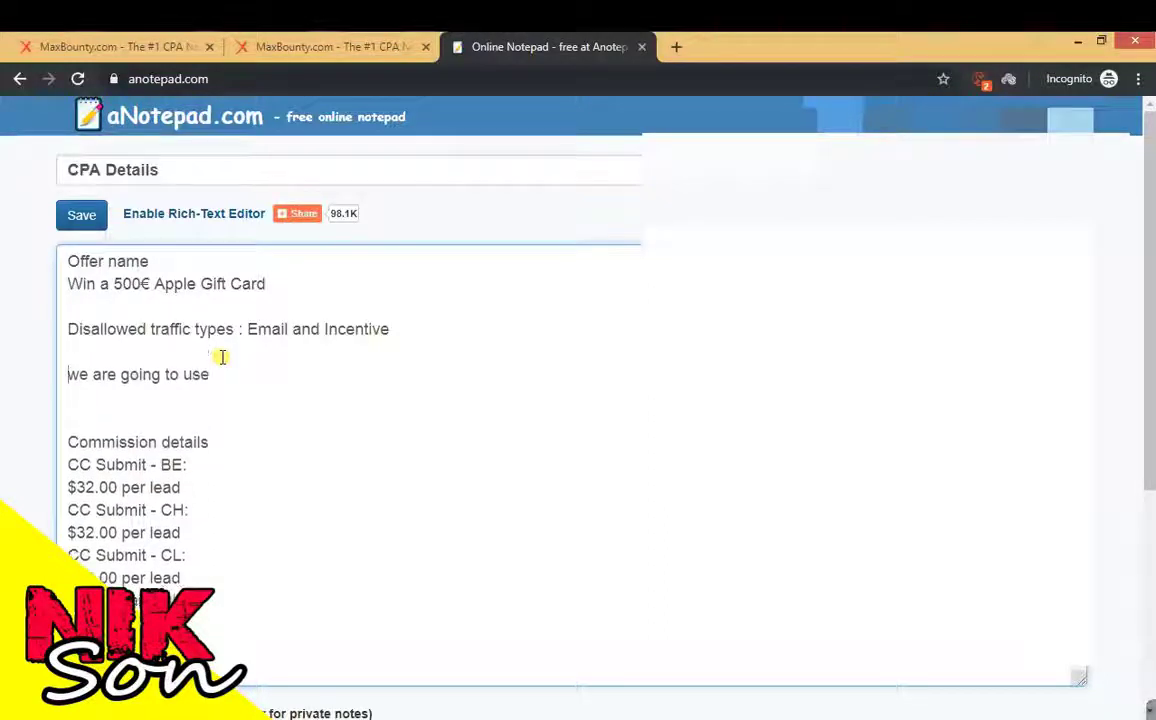
Add a blank line above "we are going to use" in the note and complete that line with the correctly spelled word "SOCIAL"
{"action": "key", "text": "Right"}
{"action": "key", "text": "Right"}
{"action": "key", "text": "Right"}
{"action": "key", "text": "Right"}
{"action": "key", "text": "Right"}
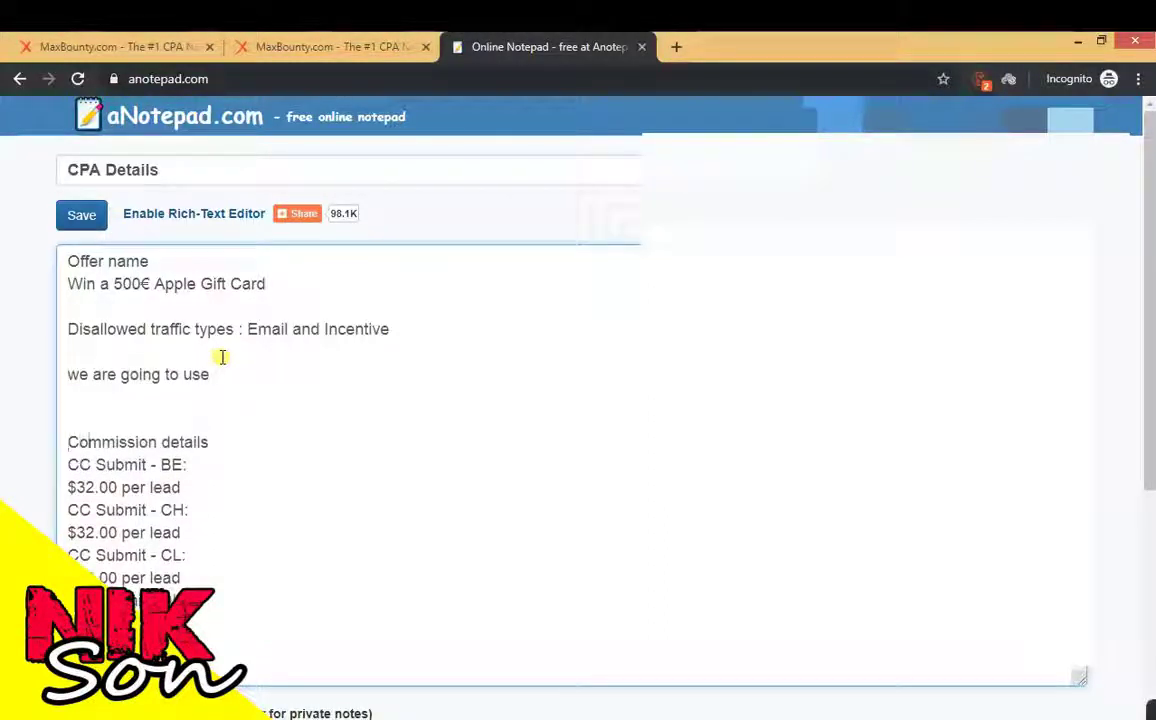
{"action": "key", "text": "Up"}
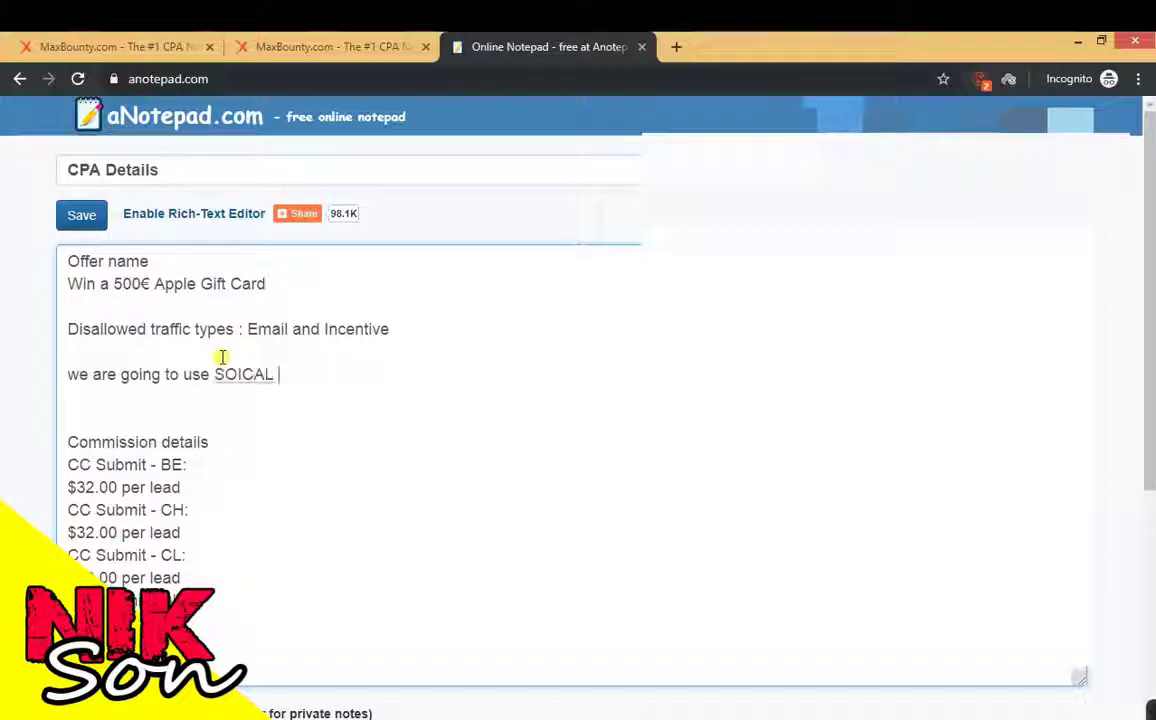
{"action": "right_click", "coordinate": [242, 376]}
{"action": "left_click", "coordinate": [286, 392]}
Check the campaign page, then add "our Tracking Link :" below the SOCIAL line in the note and paste the tracking link
{"action": "left_click", "coordinate": [320, 46]}
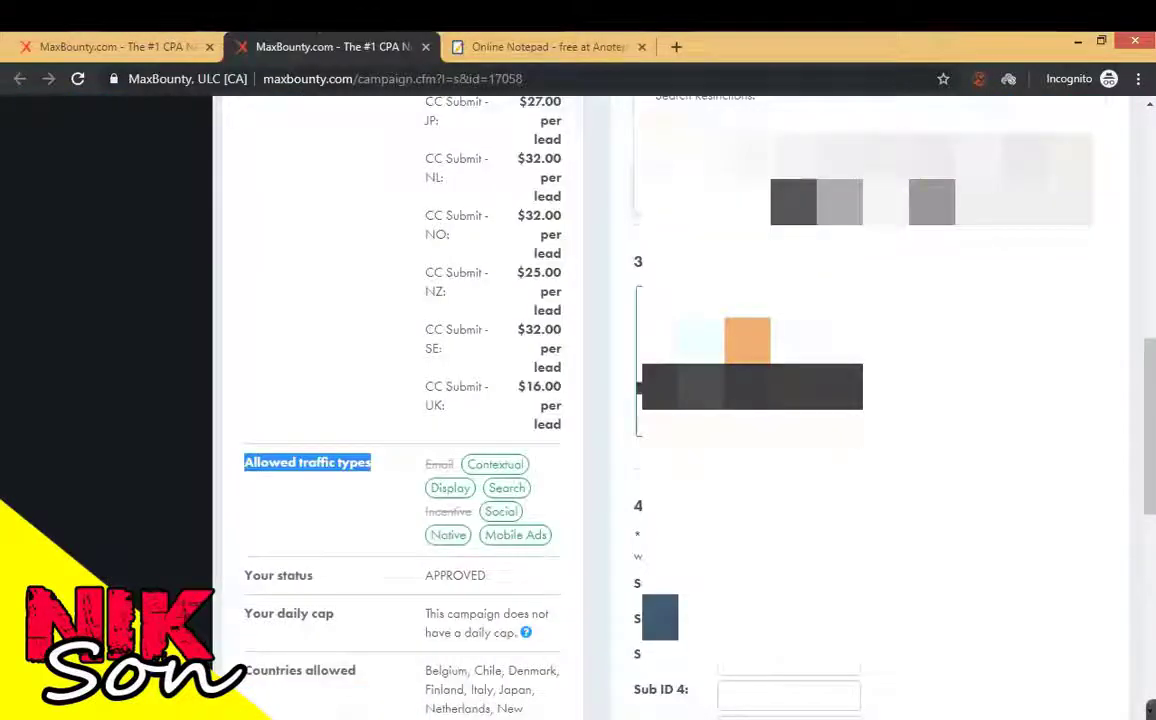
{"action": "left_click", "coordinate": [489, 46]}
{"action": "left_click", "coordinate": [345, 373]}
{"action": "key", "text": "Return"}
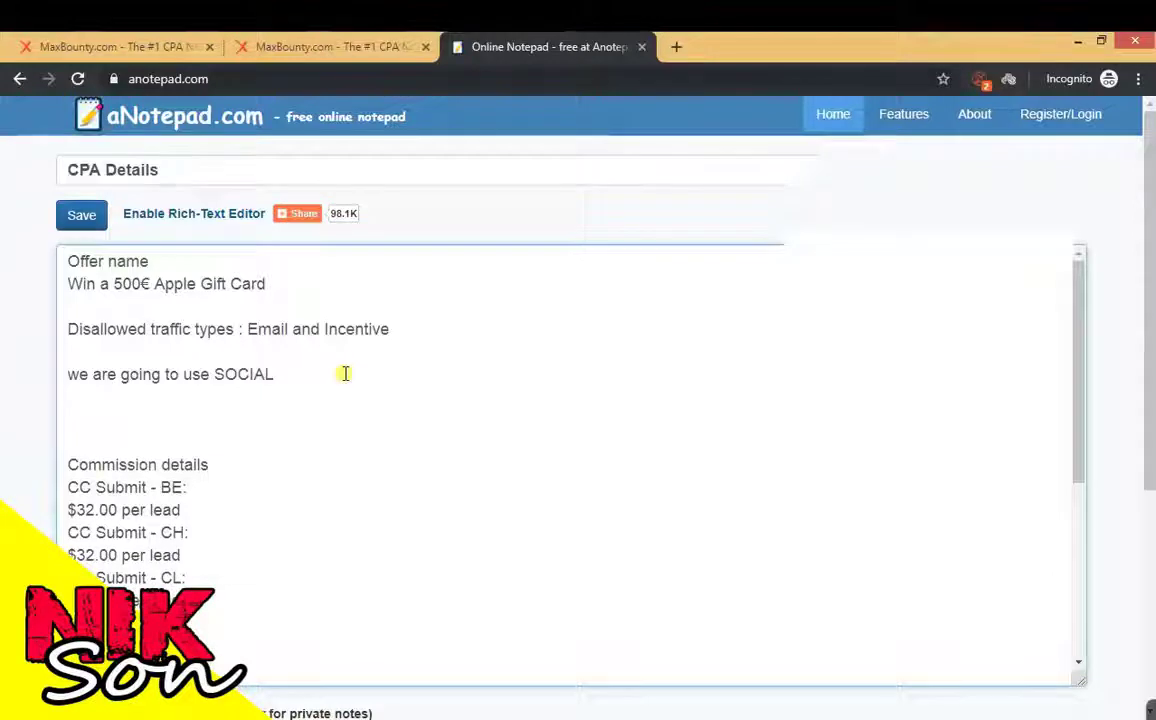
{"action": "key", "text": "Return"}
{"action": "type", "text": "our Tracking Li"}
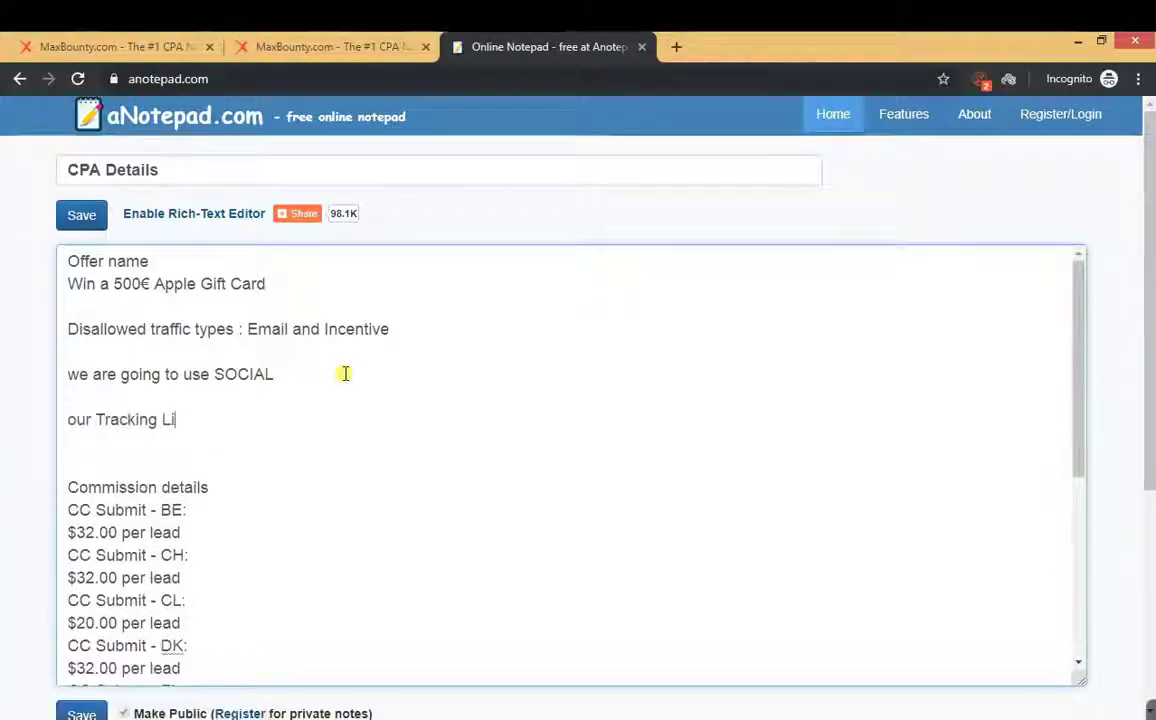
{"action": "type", "text": "nk :"}
{"action": "key", "text": "Return"}
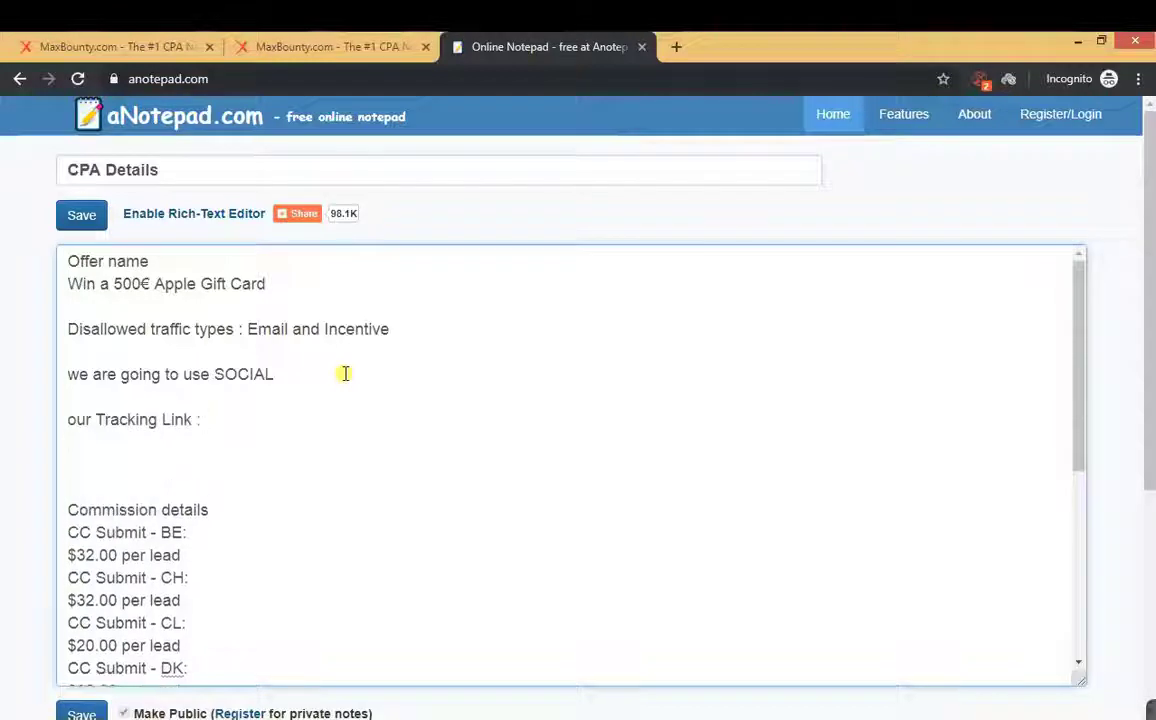
{"action": "key", "text": "ctrl+v"}
{"action": "key", "text": "Return"}
{"action": "key", "text": "Return"}
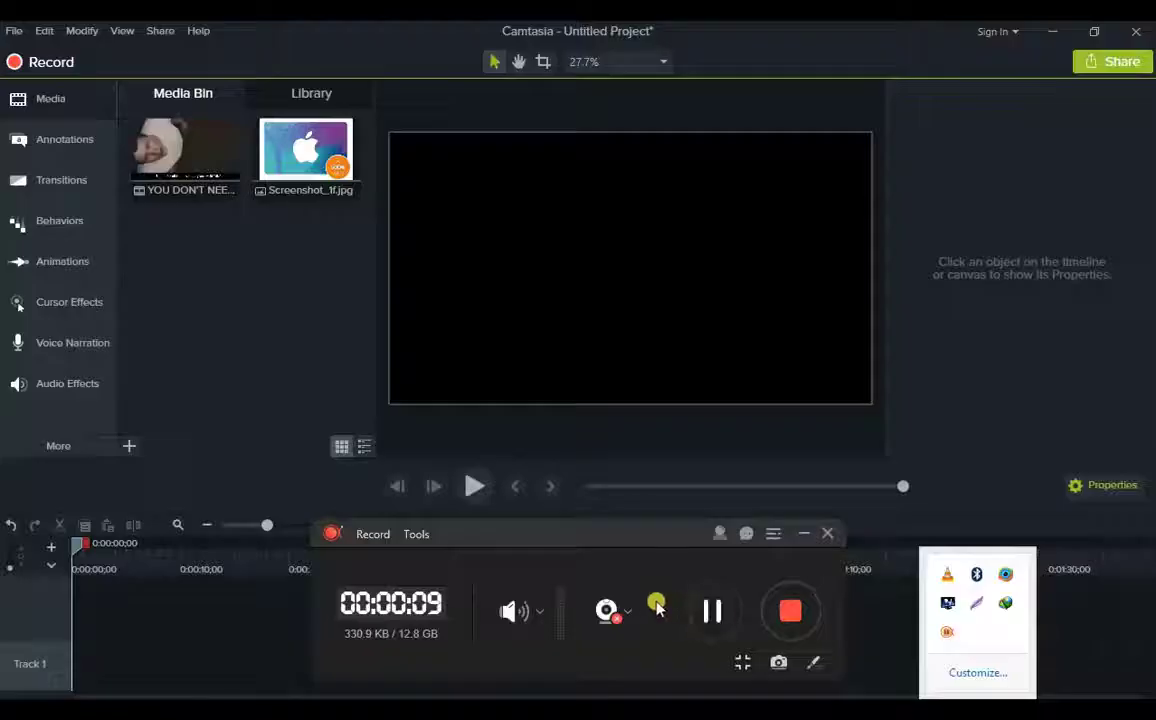
Switch to the Camtasia project and stretch the second video clip on Track 1 to fill the canvas width
{"action": "left_click", "coordinate": [718, 668]}
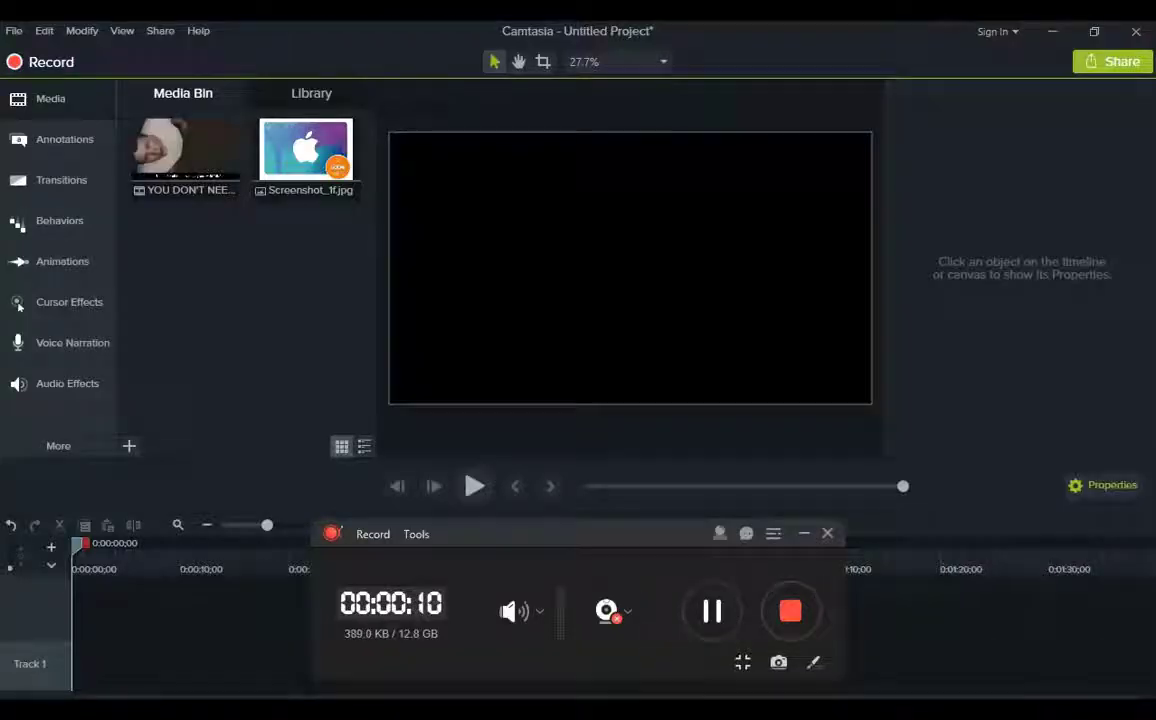
{"action": "left_click", "coordinate": [808, 533]}
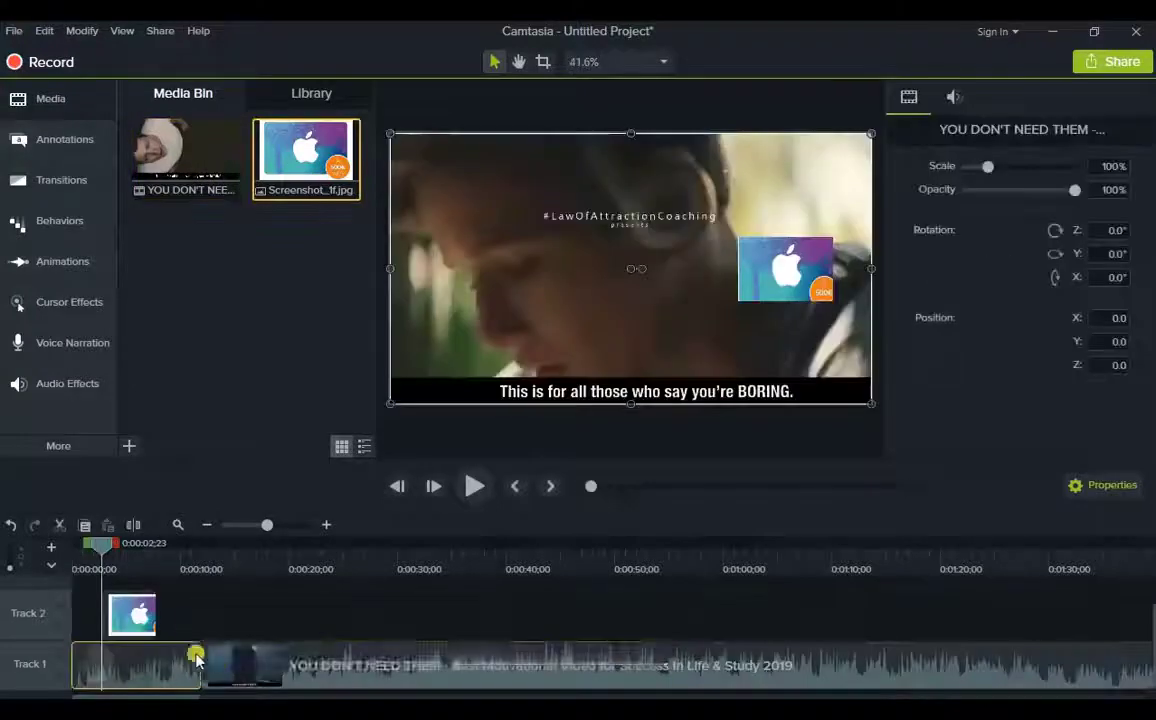
{"action": "left_click", "coordinate": [145, 655]}
{"action": "left_click_drag", "start_coordinate": [100, 543], "coordinate": [212, 550]}
{"action": "left_click_drag", "start_coordinate": [690, 270], "coordinate": [875, 280]}
{"action": "left_click_drag", "start_coordinate": [388, 122], "coordinate": [410, 134]}
{"action": "left_click_drag", "start_coordinate": [470, 188], "coordinate": [450, 188]}
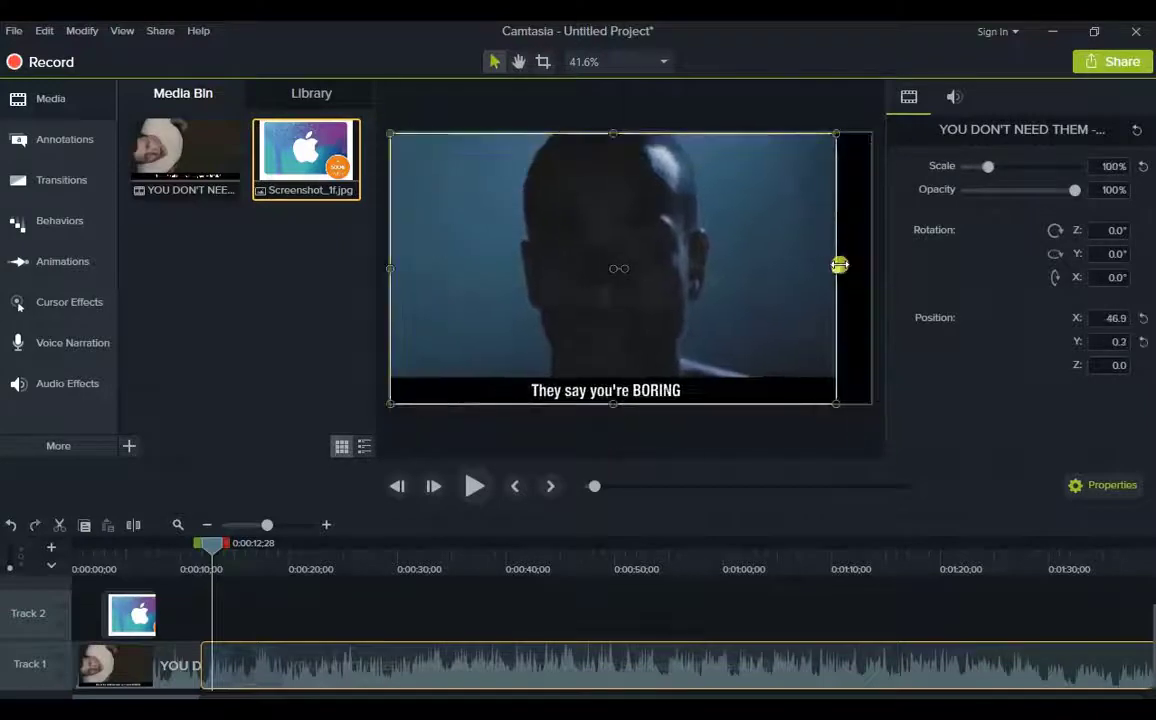
{"action": "left_click_drag", "start_coordinate": [840, 267], "coordinate": [875, 268]}
Split the opening video clip at 0:00:02;12 and group the part after the cut with the second clip
{"action": "left_click", "coordinate": [146, 647]}
{"action": "left_click_drag", "start_coordinate": [212, 546], "coordinate": [98, 546]}
{"action": "left_click", "coordinate": [135, 525]}
{"action": "left_click", "coordinate": [147, 648]}
{"action": "left_click", "coordinate": [242, 660]}
{"action": "key", "text": "ctrl+g"}
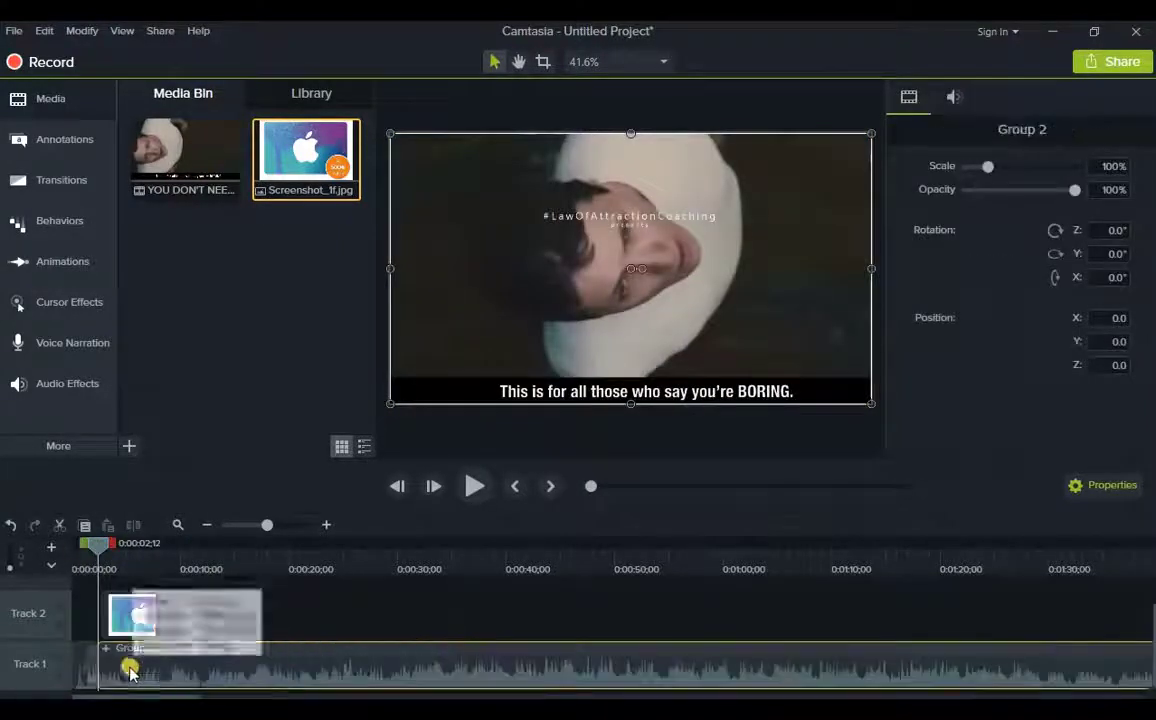
Shrink the grouped video toward the canvas's left side and enlarge the gift card image beside it to about 93.5%
{"action": "left_click_drag", "start_coordinate": [98, 549], "coordinate": [106, 547]}
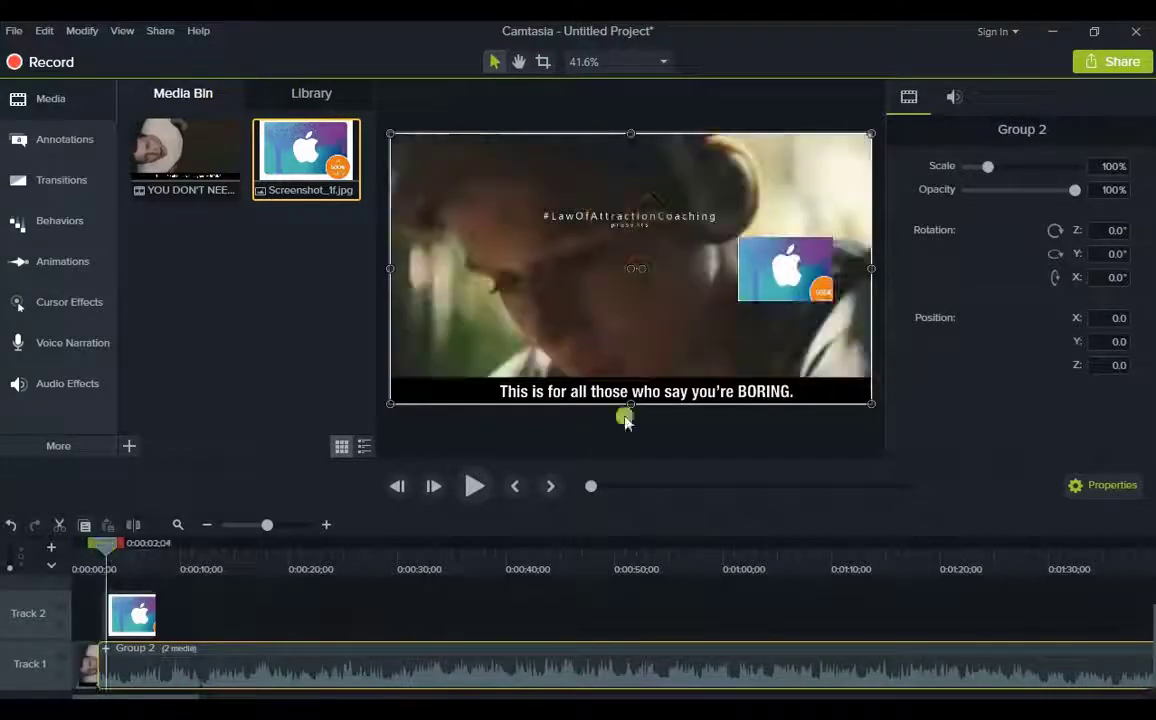
{"action": "left_click_drag", "start_coordinate": [871, 404], "coordinate": [721, 363]}
{"action": "left_click_drag", "start_coordinate": [672, 279], "coordinate": [672, 300]}
{"action": "left_click", "coordinate": [133, 614]}
{"action": "left_click_drag", "start_coordinate": [836, 301], "coordinate": [871, 318]}
Adjust the video group to about 66.7% scale against the canvas's left edge and centre the gift card image vertically beside it
{"action": "left_click", "coordinate": [558, 242]}
{"action": "left_click_drag", "start_coordinate": [721, 154], "coordinate": [712, 211]}
{"action": "left_click_drag", "start_coordinate": [645, 284], "coordinate": [658, 256]}
{"action": "mouse_move", "coordinate": [802, 287]}
{"action": "left_mouse_down"}
{"action": "mouse_move", "coordinate": [786, 278]}
{"action": "mouse_move", "coordinate": [802, 276]}
{"action": "left_mouse_up"}
{"action": "key", "text": "Left"}
{"action": "key", "text": "Left"}
{"action": "key", "text": "Left"}
{"action": "key", "text": "Left"}
{"action": "key", "text": "Left"}
{"action": "key", "text": "Left"}
{"action": "key", "text": "Left"}
{"action": "key", "text": "Left"}
{"action": "key", "text": "Left"}
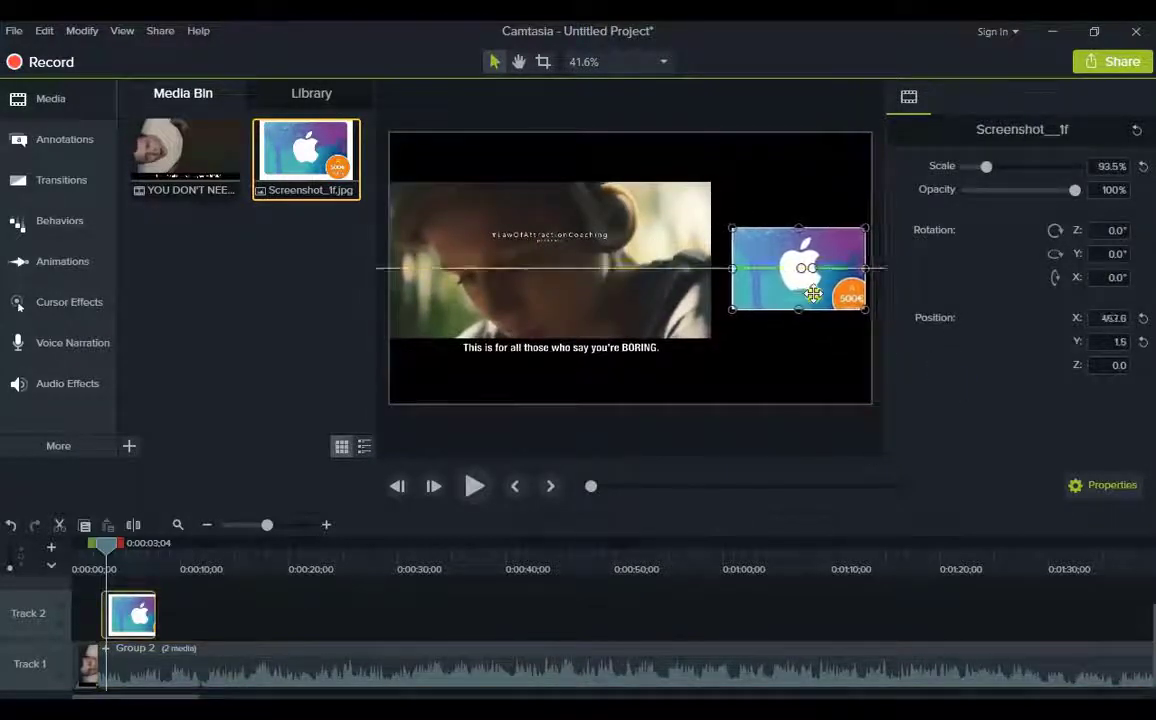
{"action": "left_click", "coordinate": [177, 563]}
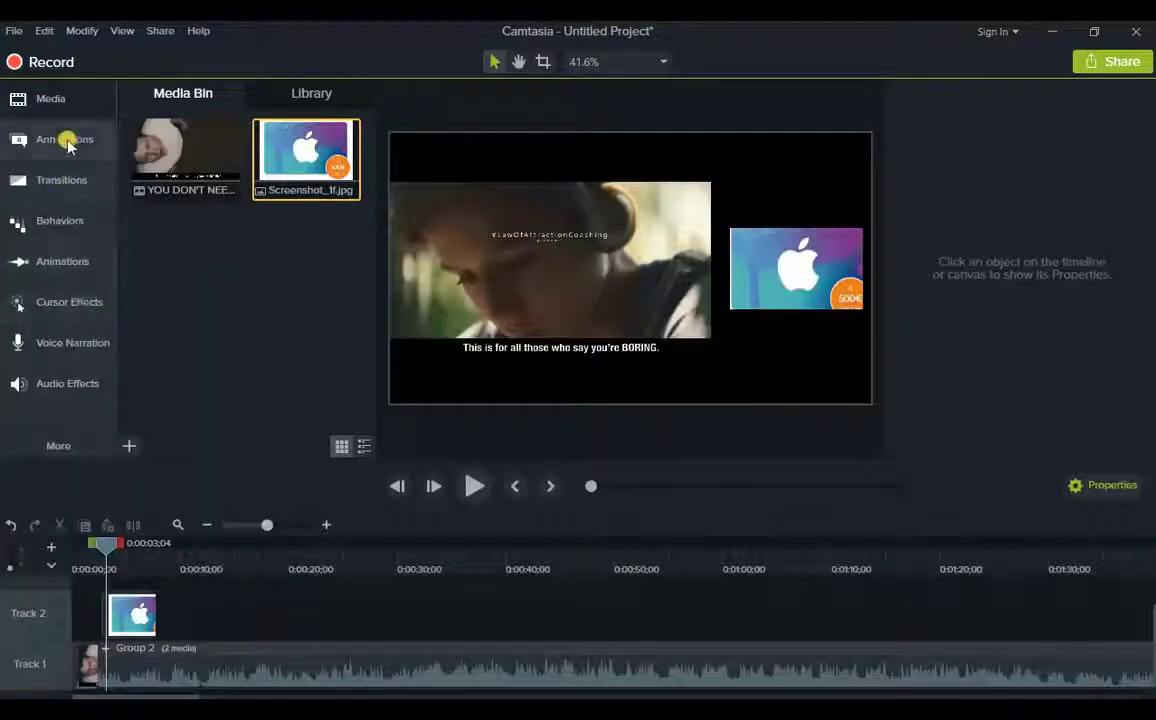
Add a plain text callout near the gift card image reading "Win $500 Gift From AMAZON"
{"action": "left_click", "coordinate": [68, 139]}
{"action": "left_click_drag", "start_coordinate": [150, 342], "coordinate": [761, 194]}
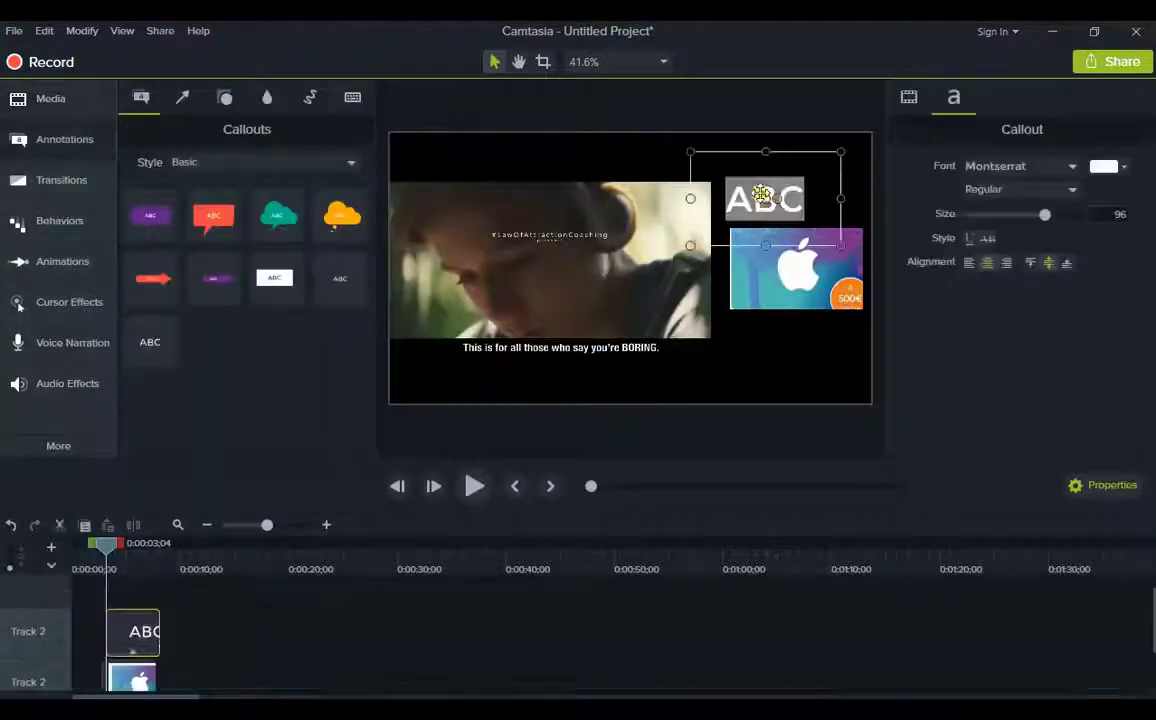
{"action": "type", "text": "Win"}
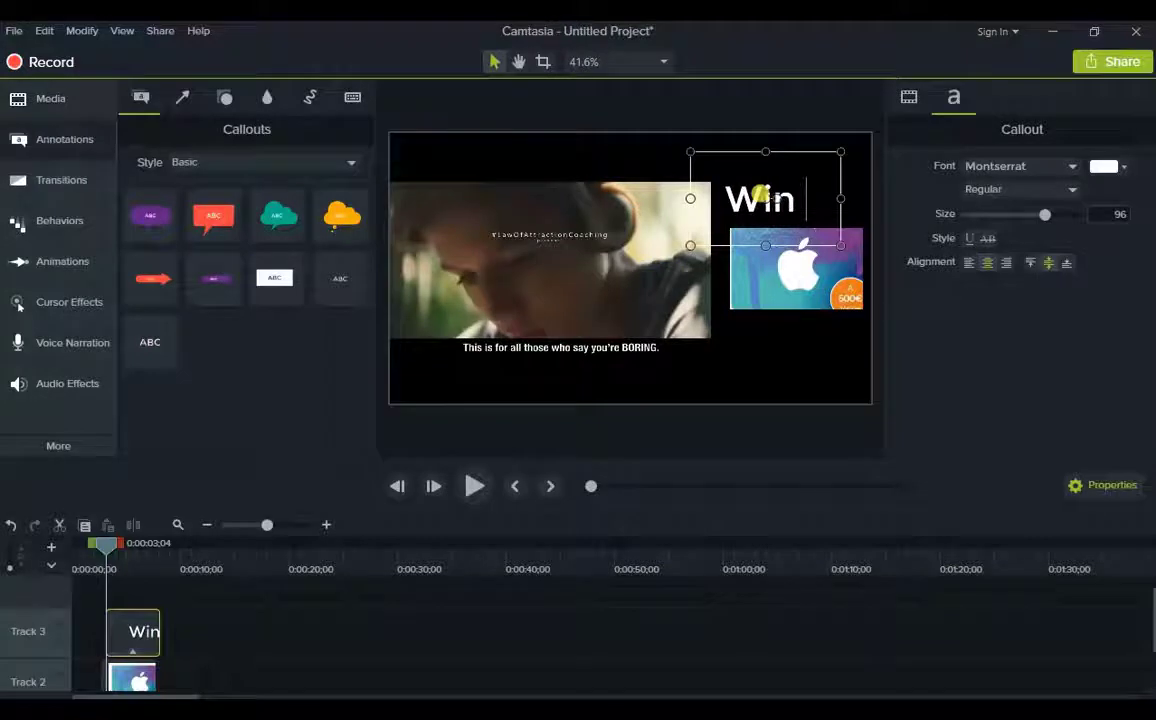
{"action": "type", "text": " $500 Gift"}
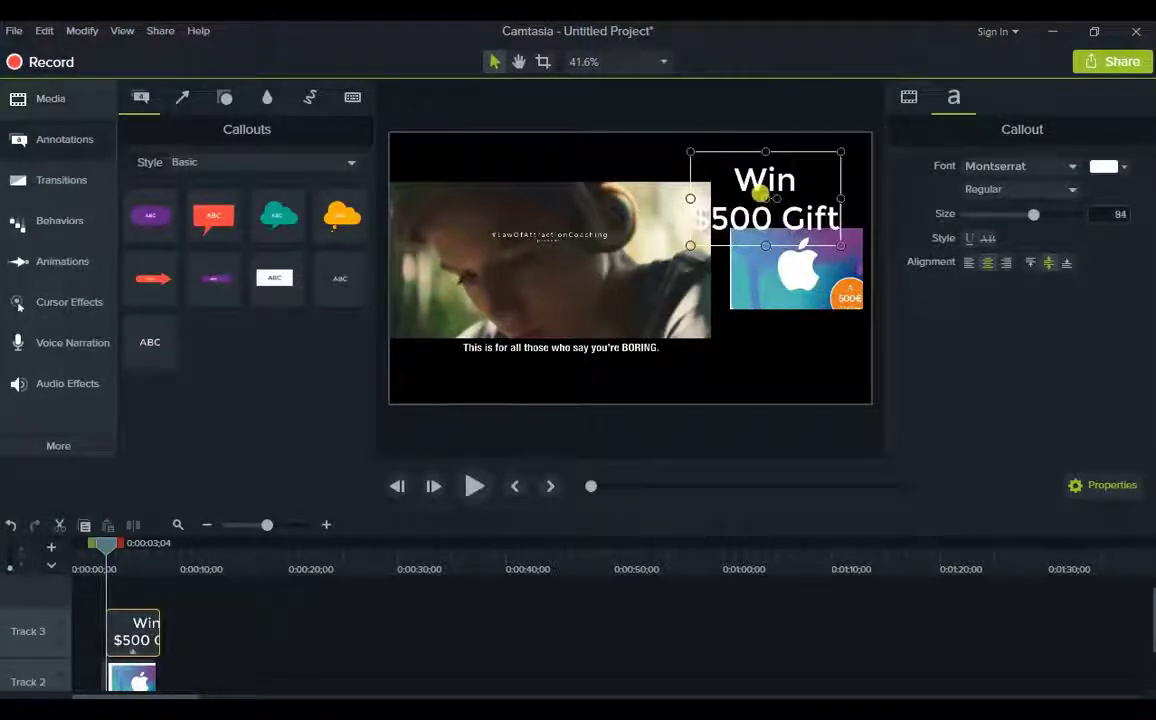
{"action": "type", "text": " from"}
{"action": "left_click", "coordinate": [760, 192]}
{"action": "key", "text": "BackSpace"}
{"action": "type", "text": "From AMAZON"}
Resize the "Win $500 Gift From AMAZON" callout and place it beneath the gift card image
{"action": "left_click_drag", "start_coordinate": [690, 152], "coordinate": [681, 167]}
{"action": "left_click_drag", "start_coordinate": [751, 227], "coordinate": [782, 347]}
{"action": "left_click_drag", "start_coordinate": [711, 319], "coordinate": [711, 328]}
{"action": "left_click", "coordinate": [495, 619]}
Add a second plain text callout reading "Sign up The Link Below" and fit it on two lines above the gift card image
{"action": "left_click_drag", "start_coordinate": [150, 355], "coordinate": [790, 180]}
{"action": "double_click", "coordinate": [790, 180]}
{"action": "type", "text": "Sign up The Link Below"}
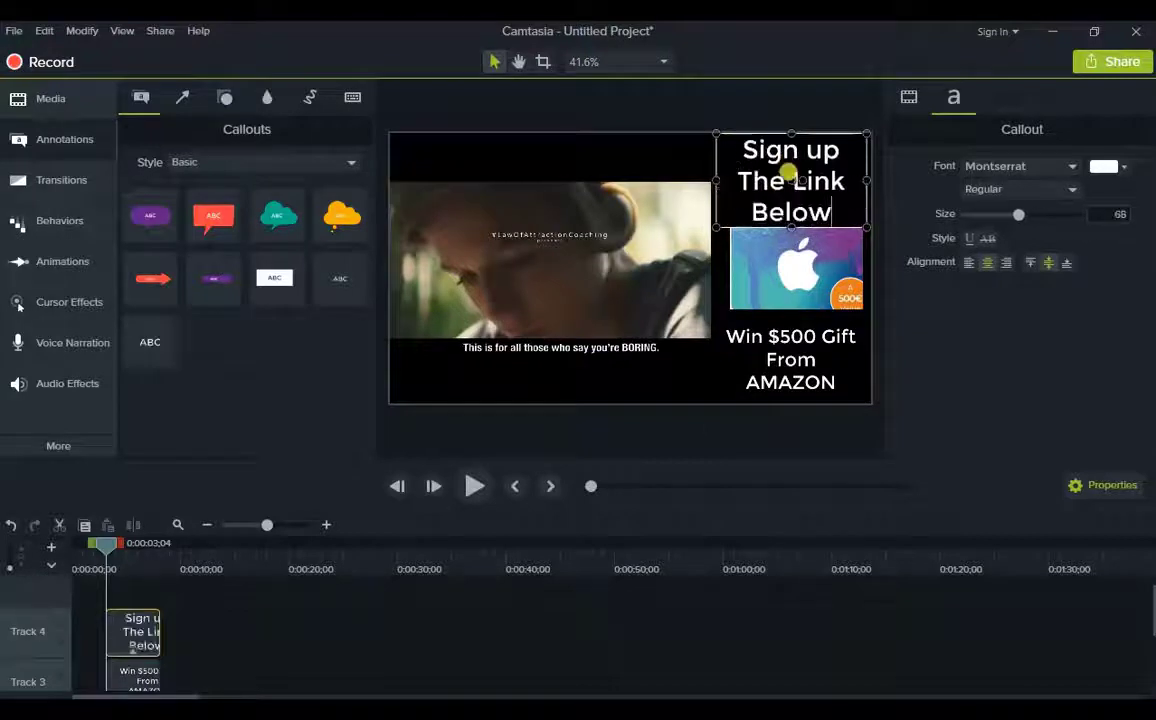
{"action": "left_click_drag", "start_coordinate": [716, 133], "coordinate": [687, 163]}
{"action": "left_click_drag", "start_coordinate": [767, 198], "coordinate": [783, 169]}
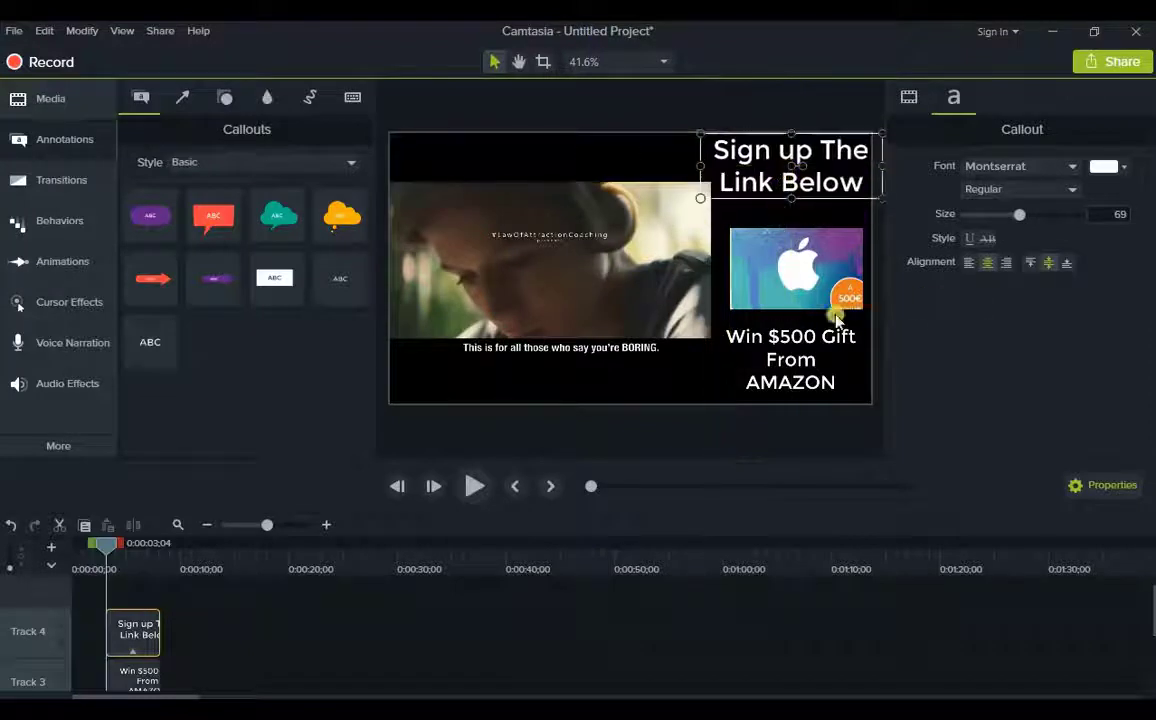
Move the gift card image up and enlarge it to fill the space between the two callouts
{"action": "left_click", "coordinate": [753, 610]}
{"action": "left_click_drag", "start_coordinate": [806, 272], "coordinate": [801, 254]}
{"action": "left_click_drag", "start_coordinate": [855, 302], "coordinate": [862, 308]}
{"action": "left_click", "coordinate": [831, 352]}
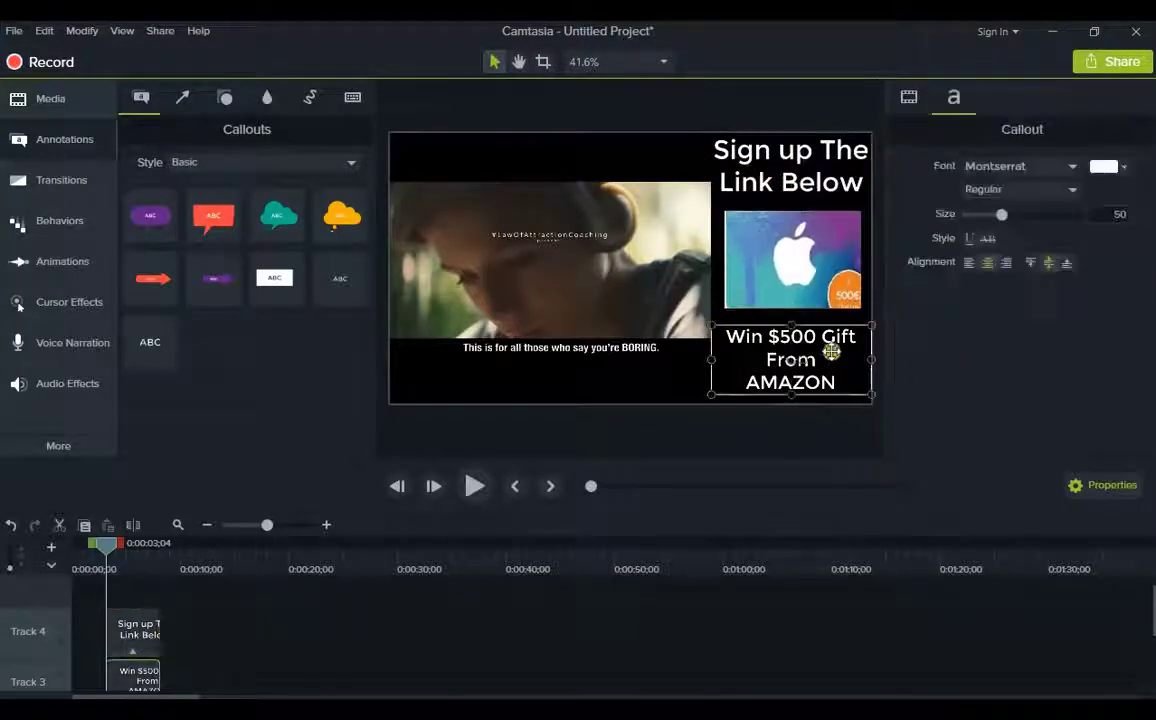
{"action": "left_click", "coordinate": [580, 260]}
{"action": "scroll", "coordinate": [322, 594], "scroll_direction": "down", "scroll_amount": 2}
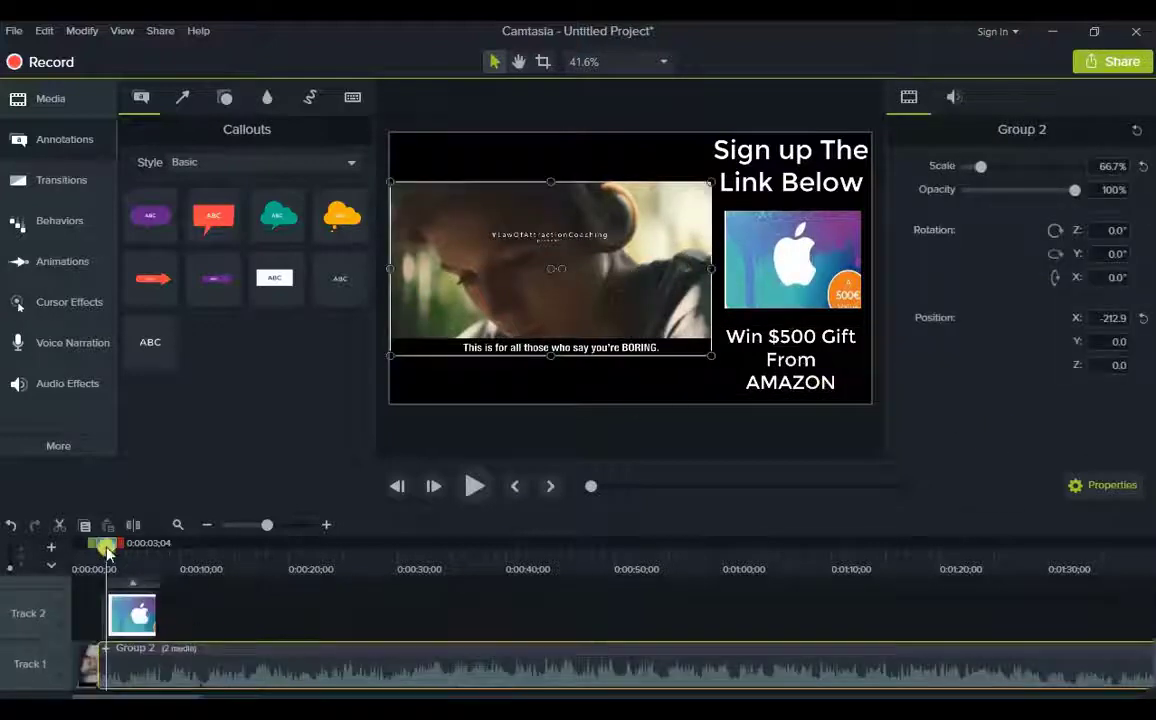
Apply the Drifting behavior to the text callouts and the Scale behavior to the gift card image clip
{"action": "left_click", "coordinate": [60, 238]}
{"action": "left_click_drag", "start_coordinate": [231, 153], "coordinate": [753, 348]}
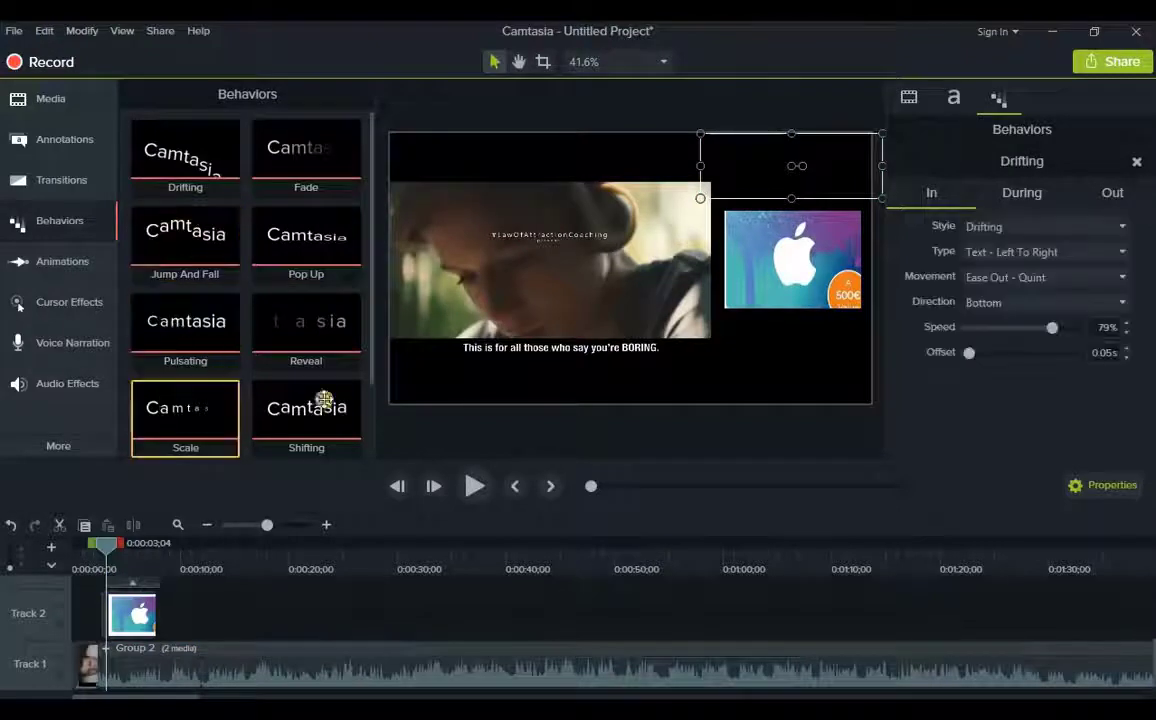
{"action": "left_click_drag", "start_coordinate": [168, 408], "coordinate": [130, 612]}
Group the two text callouts and the gift card image on the timeline
{"action": "left_click", "coordinate": [219, 614]}
{"action": "scroll", "coordinate": [219, 614], "scroll_direction": "up", "scroll_amount": 1}
{"action": "left_click_drag", "start_coordinate": [187, 650], "coordinate": [163, 561]}
{"action": "key", "text": "ctrl+g"}
Split the video group at 0:00:08;14 and enlarge the part after the cut to fill the canvas
{"action": "left_click", "coordinate": [212, 635]}
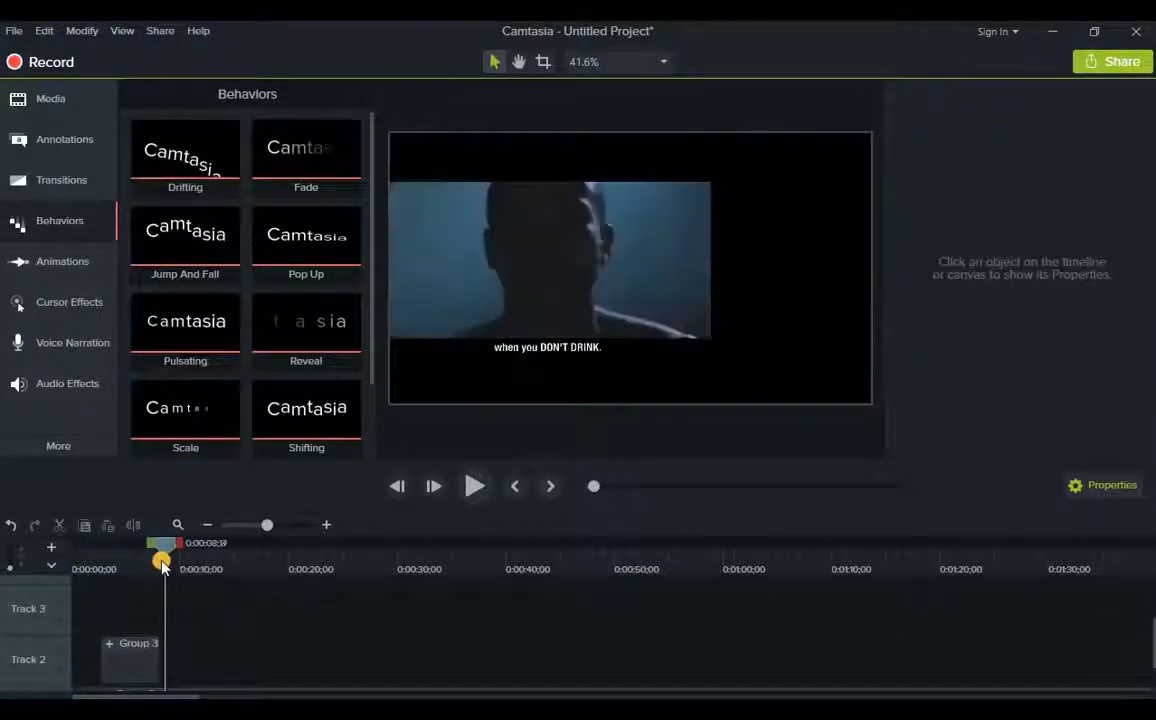
{"action": "scroll", "coordinate": [190, 650], "scroll_direction": "down", "scroll_amount": 1}
{"action": "left_click", "coordinate": [190, 652]}
{"action": "left_click", "coordinate": [133, 526]}
{"action": "left_click_drag", "start_coordinate": [263, 678], "coordinate": [296, 670]}
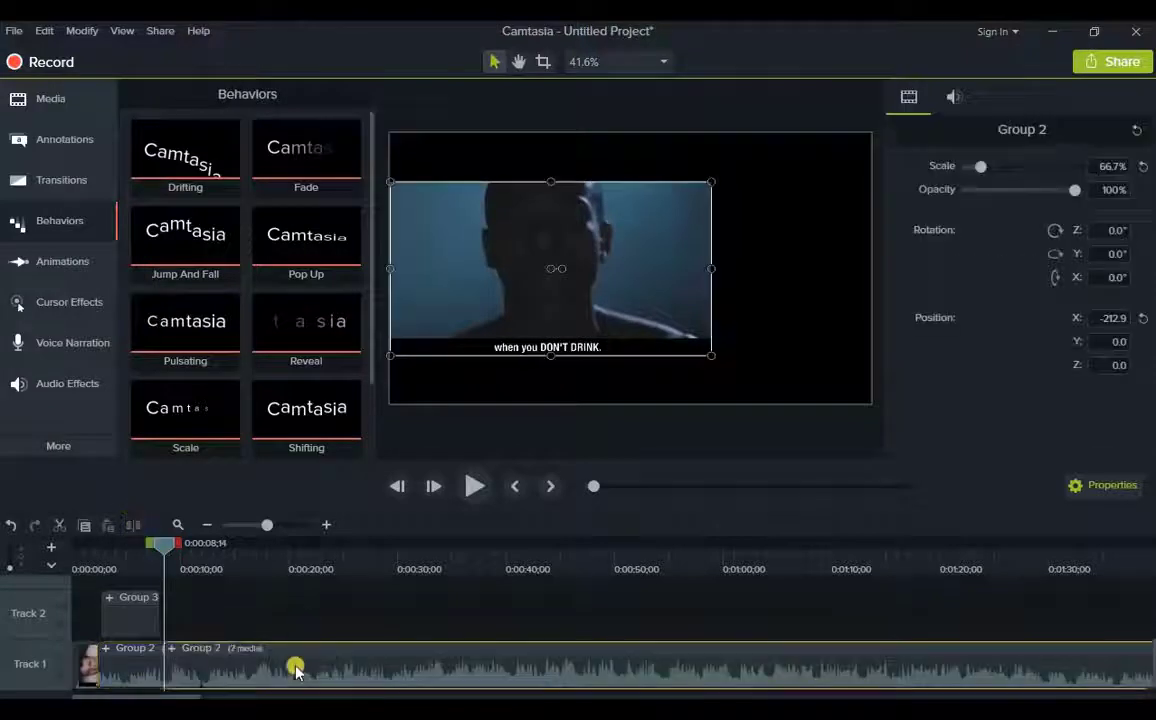
{"action": "left_click_drag", "start_coordinate": [508, 314], "coordinate": [508, 266]}
{"action": "left_click_drag", "start_coordinate": [711, 306], "coordinate": [871, 404]}
Split the full-size video section a little before 0:00:40 and select the part after the cut
{"action": "left_click_drag", "start_coordinate": [190, 557], "coordinate": [459, 613]}
{"action": "left_click", "coordinate": [140, 523]}
{"action": "left_click", "coordinate": [578, 681]}
Copy the group of callouts and gift card image and paste it on Track 2 at the cut just before 0:00:40
{"action": "mouse_move", "coordinate": [124, 619]}
{"action": "left_mouse_down"}
{"action": "mouse_move", "coordinate": [516, 611]}
{"action": "mouse_move", "coordinate": [114, 600]}
{"action": "mouse_move", "coordinate": [136, 610]}
{"action": "left_mouse_up"}
{"action": "key", "text": "ctrl+c"}
{"action": "key", "text": "ctrl+v"}
{"action": "left_click", "coordinate": [506, 676]}
{"action": "left_click", "coordinate": [353, 557]}
{"action": "left_click_drag", "start_coordinate": [353, 557], "coordinate": [479, 556]}
Shrink the video section under the pasted group to about 78.3% and fit it to the left of the callouts
{"action": "left_click", "coordinate": [513, 566]}
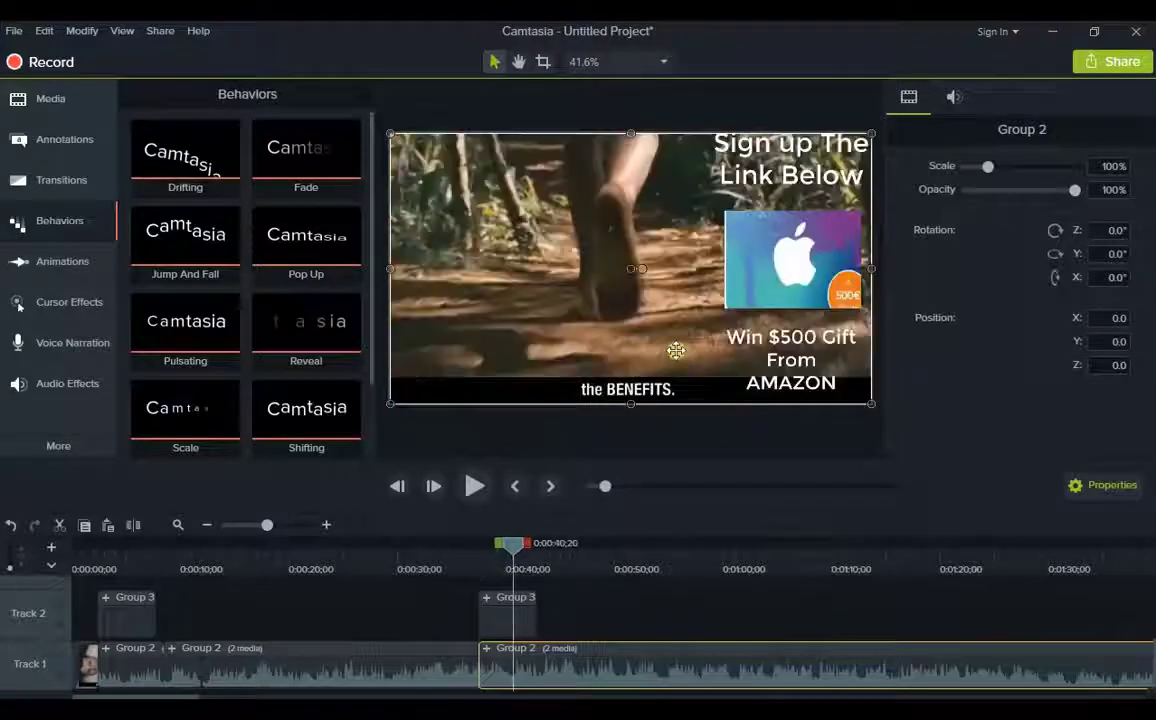
{"action": "left_click_drag", "start_coordinate": [873, 402], "coordinate": [677, 344]}
{"action": "left_click_drag", "start_coordinate": [588, 278], "coordinate": [577, 310]}
{"action": "left_click_drag", "start_coordinate": [676, 284], "coordinate": [702, 274]}
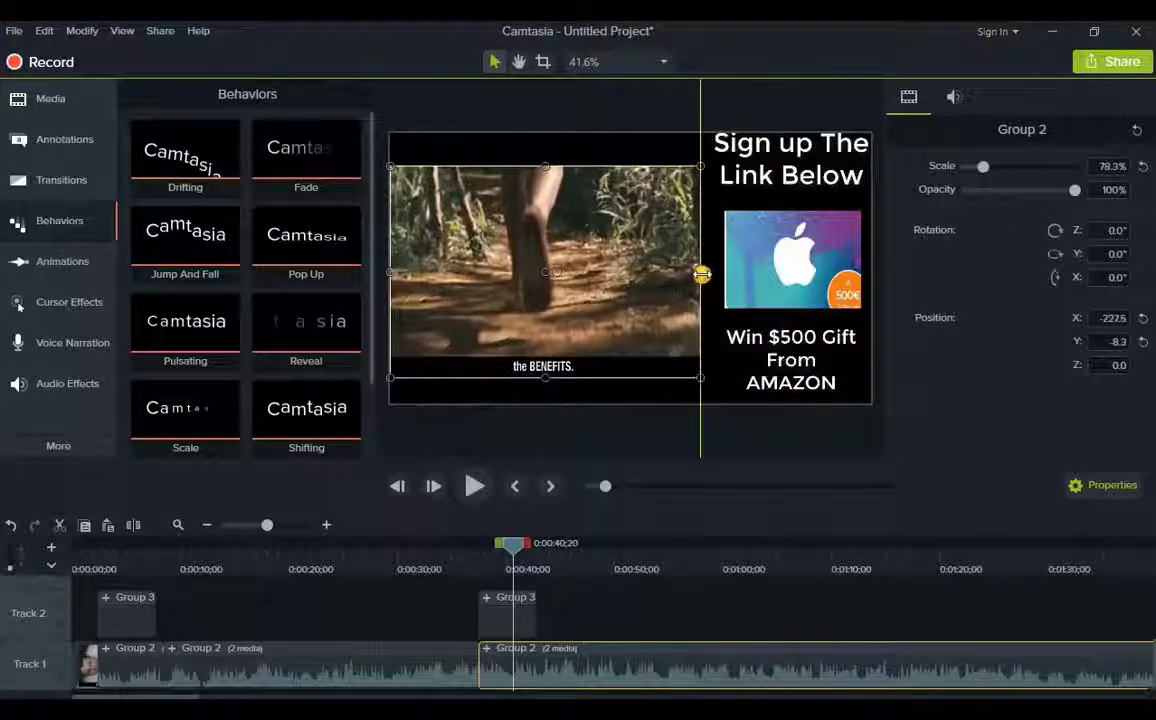
{"action": "left_click", "coordinate": [522, 547]}
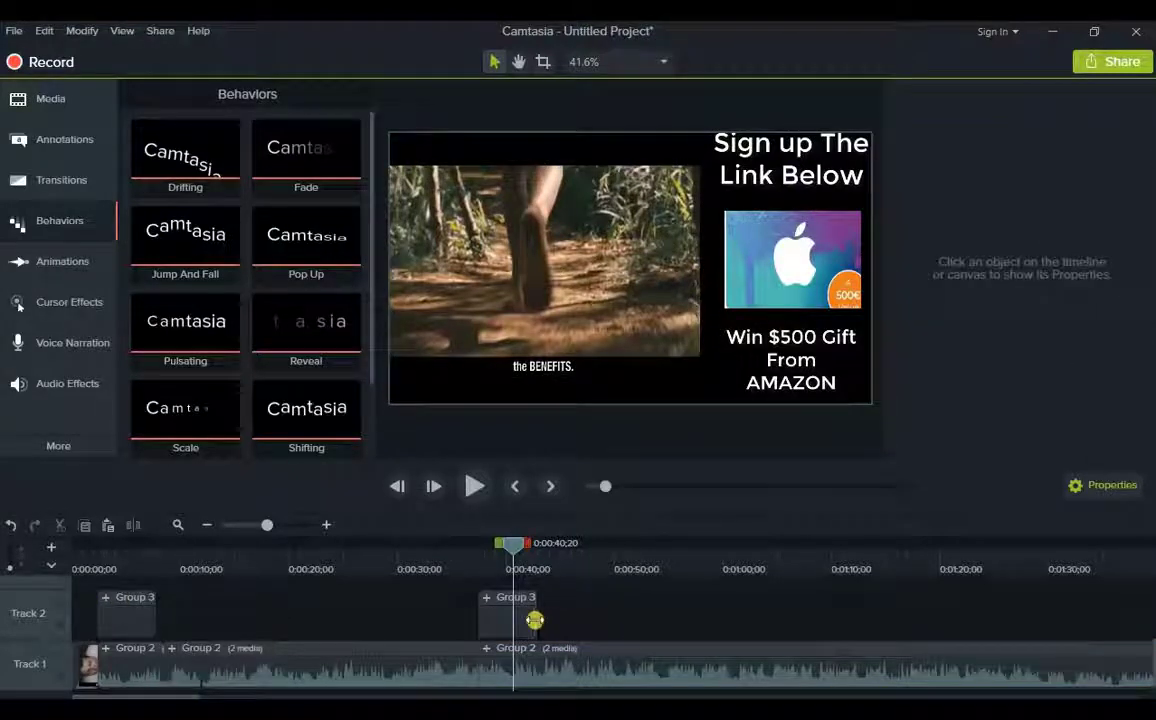
Extend the pasted callout group to end at about 0:00:45;00 and move the playhead to its end
{"action": "left_click_drag", "start_coordinate": [537, 617], "coordinate": [568, 622]}
{"action": "left_click", "coordinate": [549, 566]}
{"action": "left_click_drag", "start_coordinate": [570, 566], "coordinate": [572, 579]}
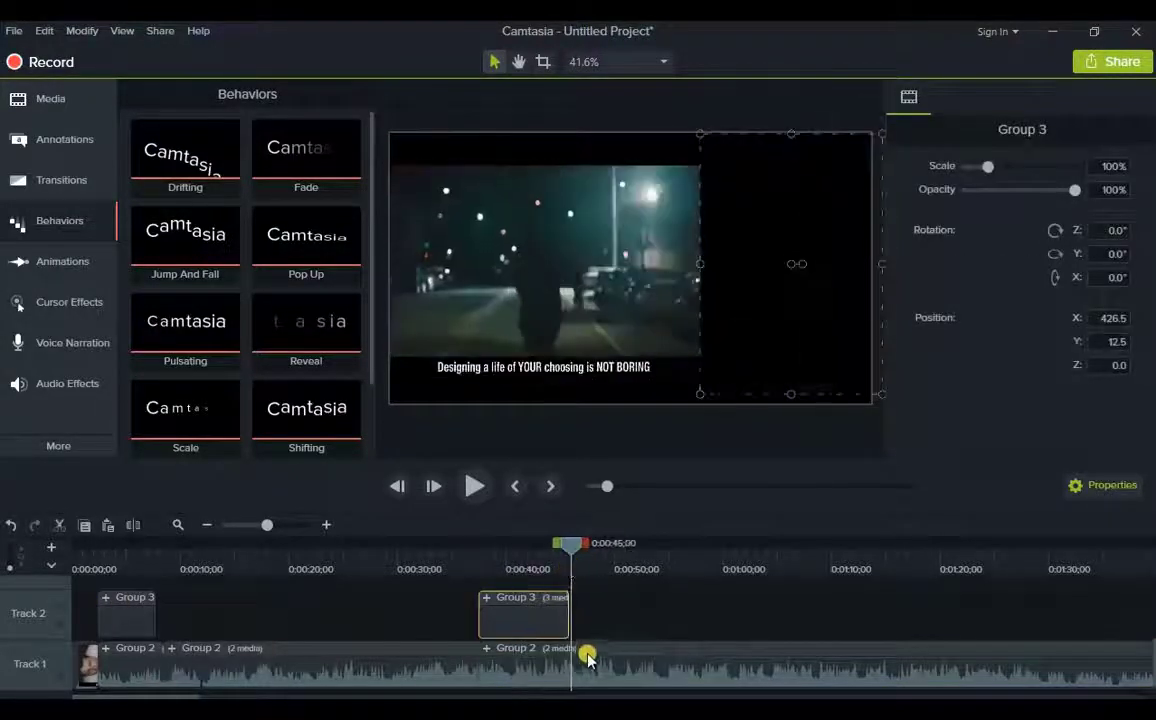
Split the video section at 0:00:45;00 and widen the part after the cut to the full canvas width
{"action": "left_click", "coordinate": [598, 665]}
{"action": "key", "text": "s"}
{"action": "left_click_drag", "start_coordinate": [701, 271], "coordinate": [871, 275]}
Split the video at 0:00:59;05 and paste another copy of the callout group on Track 2 there
{"action": "left_click_drag", "start_coordinate": [576, 550], "coordinate": [714, 562]}
{"action": "left_click", "coordinate": [133, 525]}
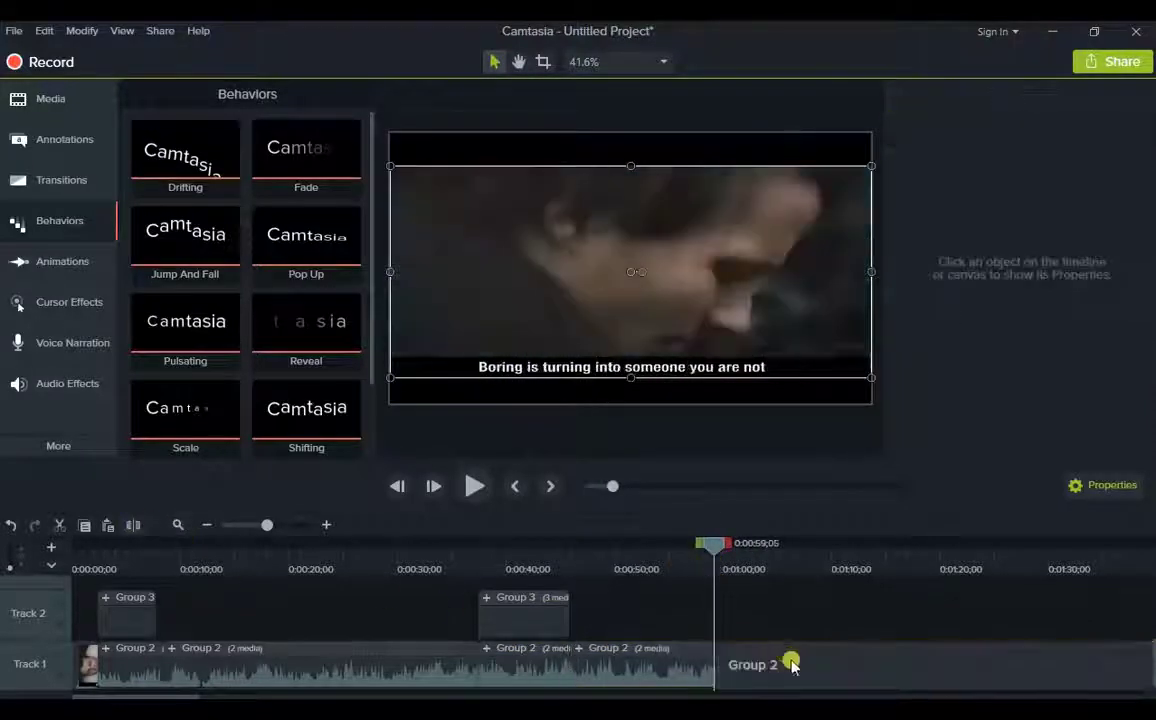
{"action": "key", "text": "ctrl+v"}
Shrink the video section after 0:00:59;05 to leave room for the callouts and split it at 0:01:04;09
{"action": "left_click", "coordinate": [776, 643]}
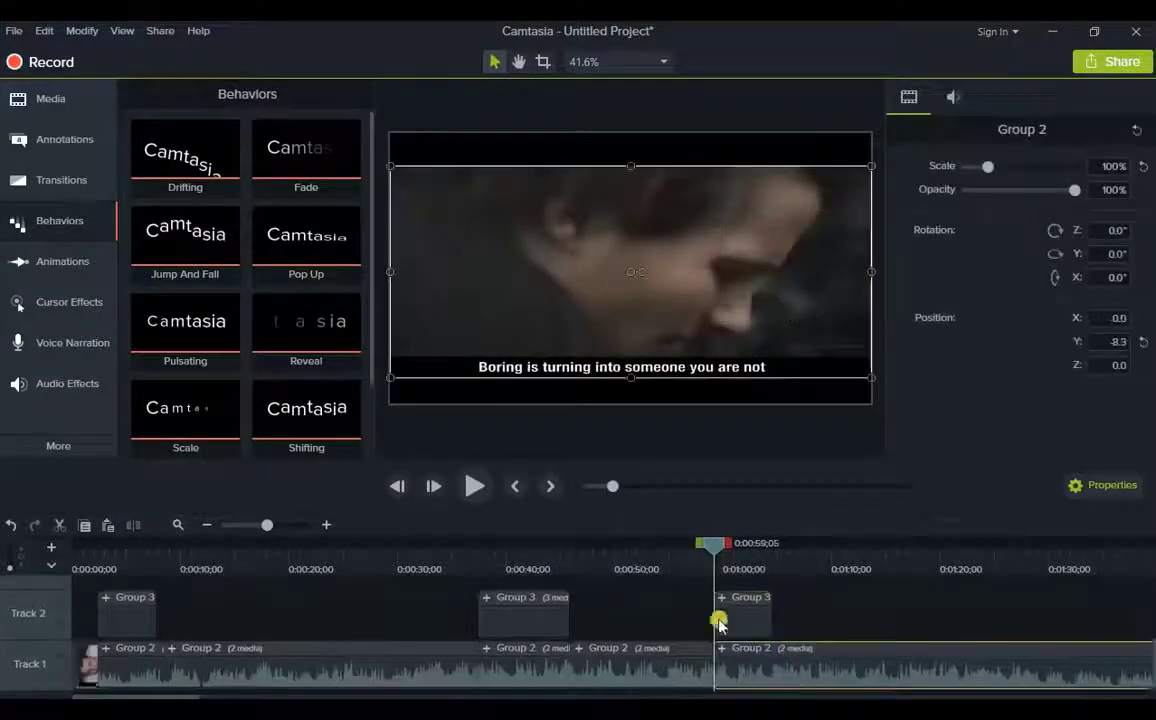
{"action": "left_click_drag", "start_coordinate": [872, 396], "coordinate": [712, 364]}
{"action": "left_click_drag", "start_coordinate": [733, 555], "coordinate": [773, 568]}
{"action": "left_click", "coordinate": [133, 525]}
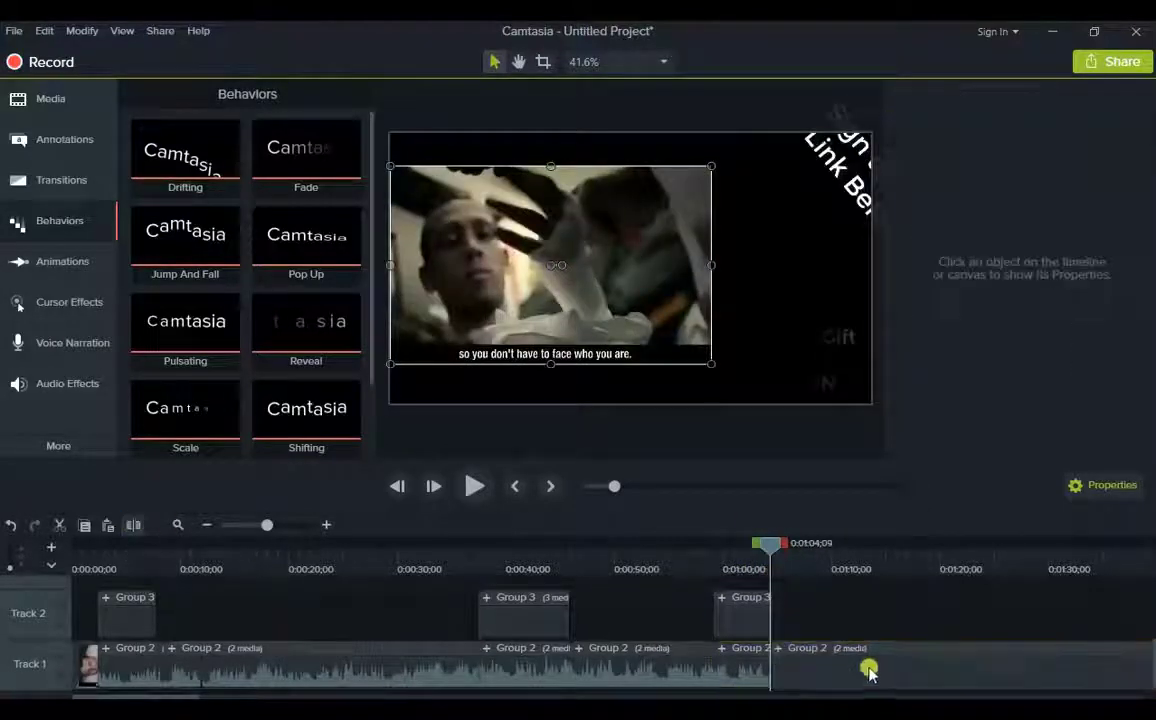
Stretch the video section after 0:01:04;09 in width and height to nearly fill the canvas
{"action": "left_click", "coordinate": [896, 658]}
{"action": "left_click_drag", "start_coordinate": [712, 263], "coordinate": [868, 266]}
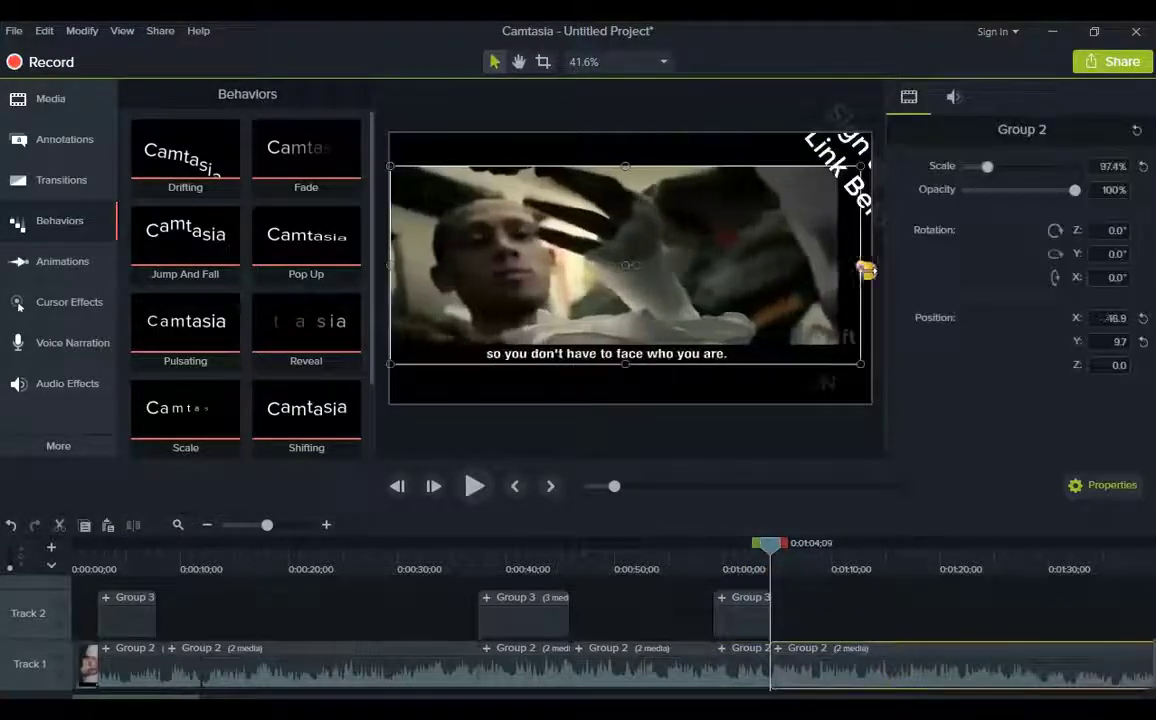
{"action": "left_click_drag", "start_coordinate": [630, 168], "coordinate": [630, 133]}
{"action": "left_click_drag", "start_coordinate": [645, 361], "coordinate": [630, 393]}
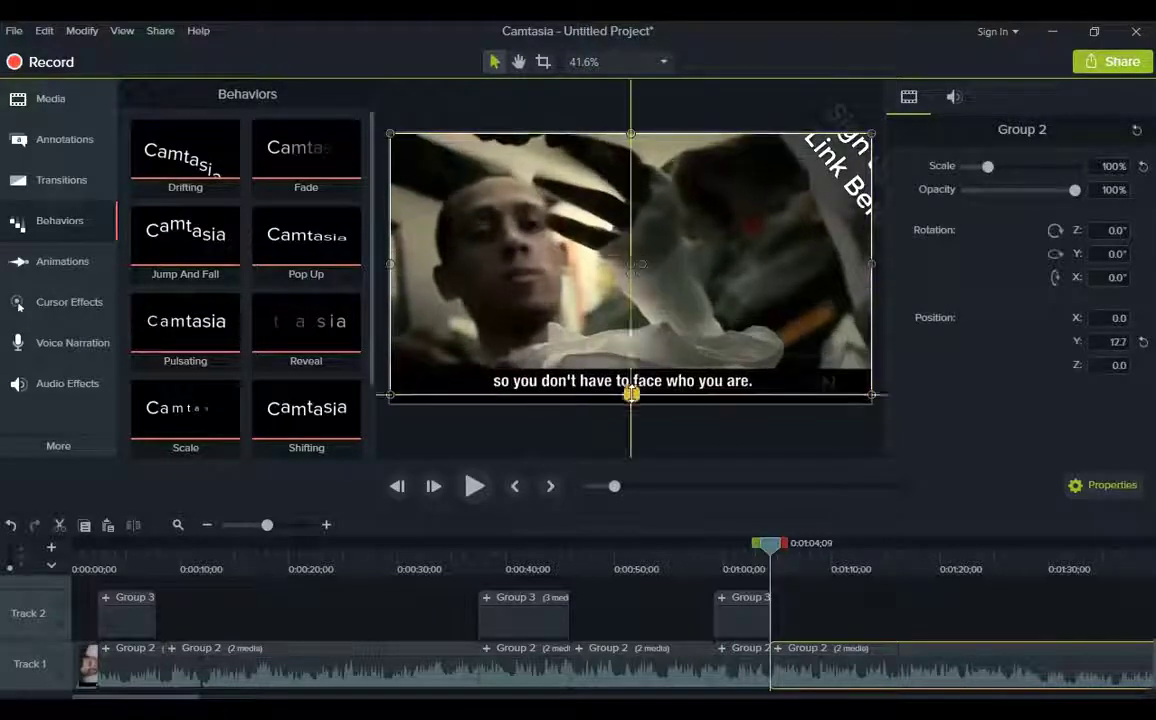
Split the enlarged video section at 0:01:10;10
{"action": "left_click", "coordinate": [834, 565]}
{"action": "key", "text": "s"}
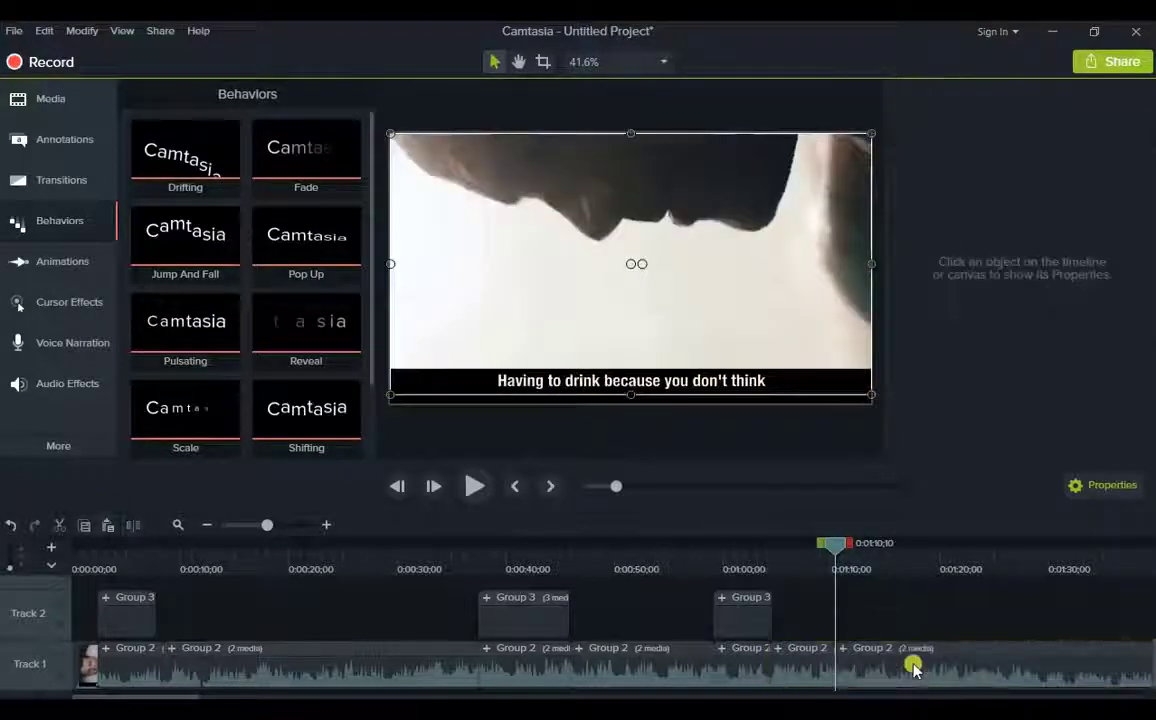
Delete the video section after 0:01:10;10 and group all remaining clips on both tracks
{"action": "left_click", "coordinate": [888, 671]}
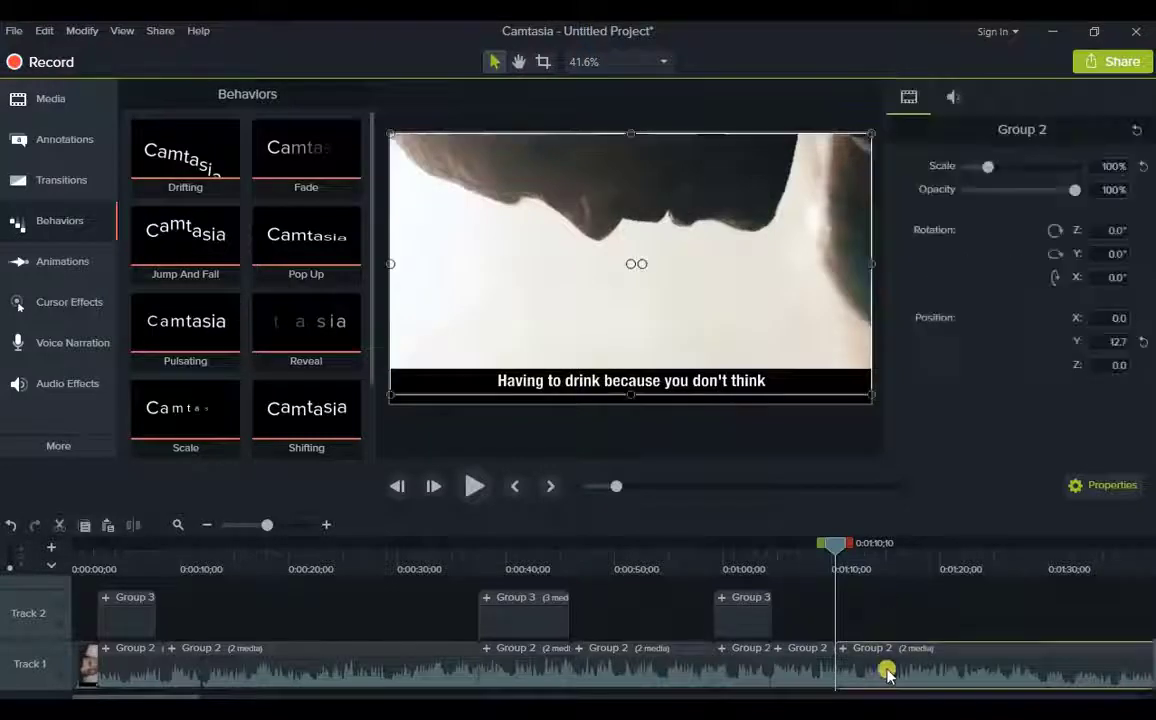
{"action": "key", "text": "Delete"}
{"action": "left_click_drag", "start_coordinate": [888, 671], "coordinate": [103, 576]}
{"action": "scroll", "coordinate": [898, 648], "scroll_direction": "down", "scroll_amount": 4}
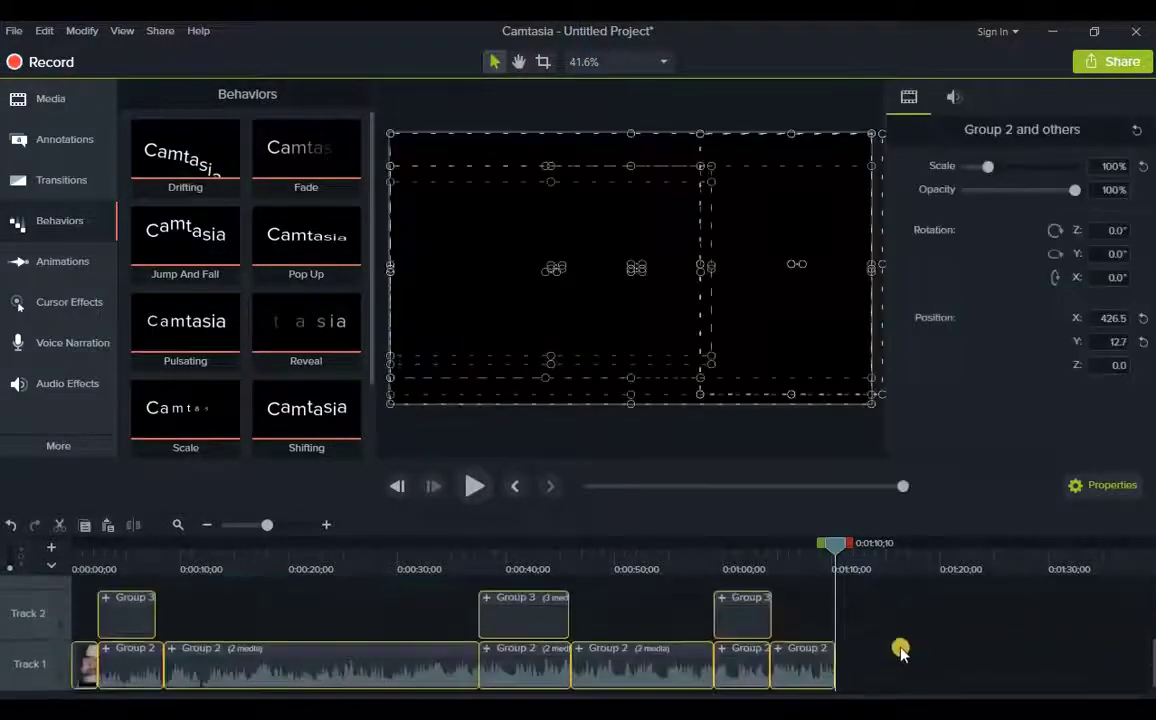
{"action": "right_click", "coordinate": [916, 643]}
{"action": "left_click", "coordinate": [996, 515]}
{"action": "left_click_drag", "start_coordinate": [890, 680], "coordinate": [57, 573]}
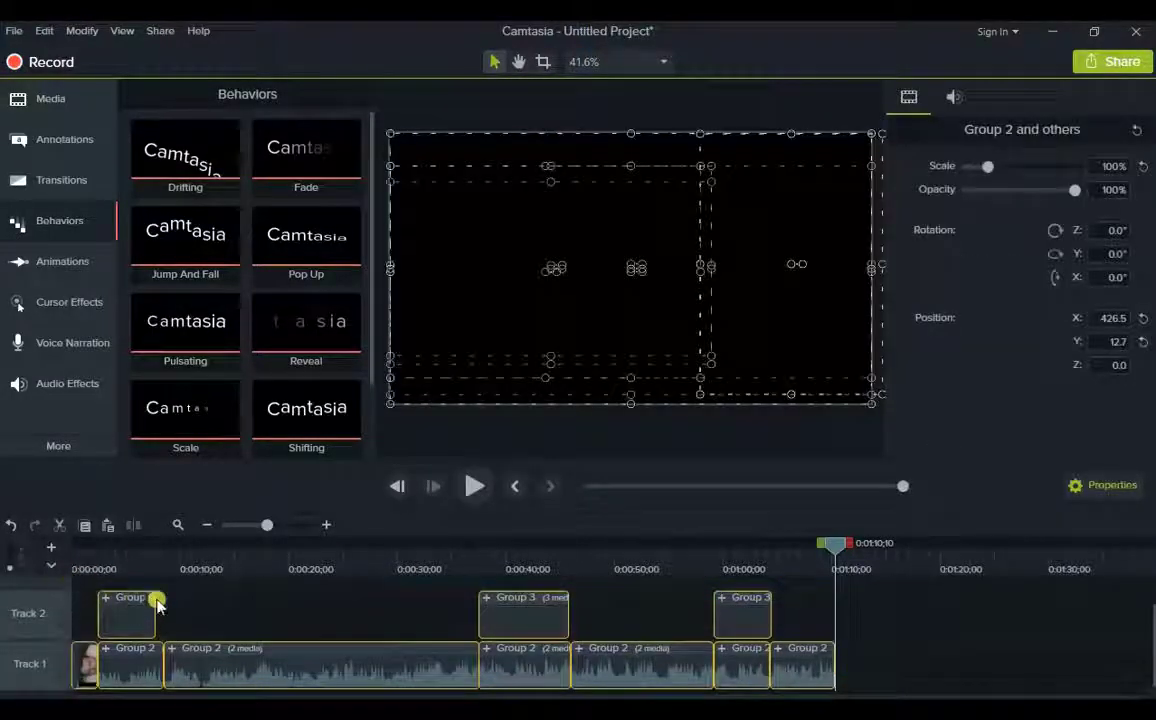
{"action": "key", "text": "ctrl+g"}
Produce the edited video as a local file with the production name "demo project"
{"action": "left_click", "coordinate": [1087, 64]}
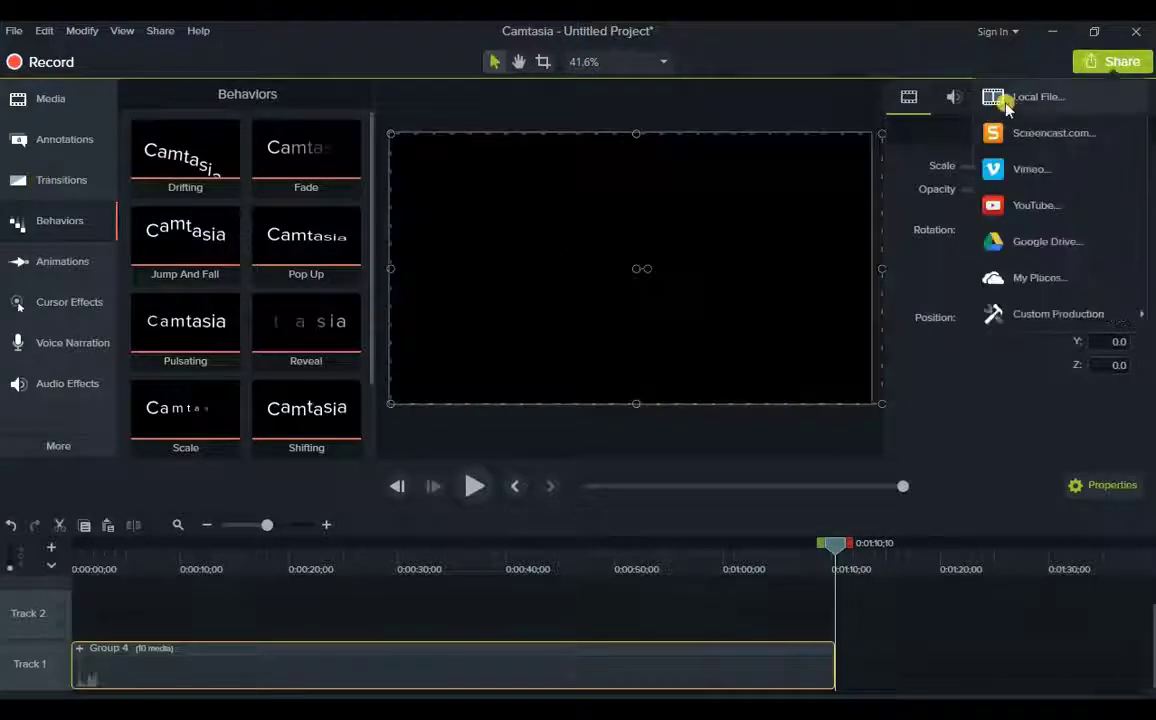
{"action": "left_click", "coordinate": [1035, 97]}
{"action": "left_click", "coordinate": [684, 216]}
{"action": "left_click", "coordinate": [594, 441]}
{"action": "left_click", "coordinate": [712, 617]}
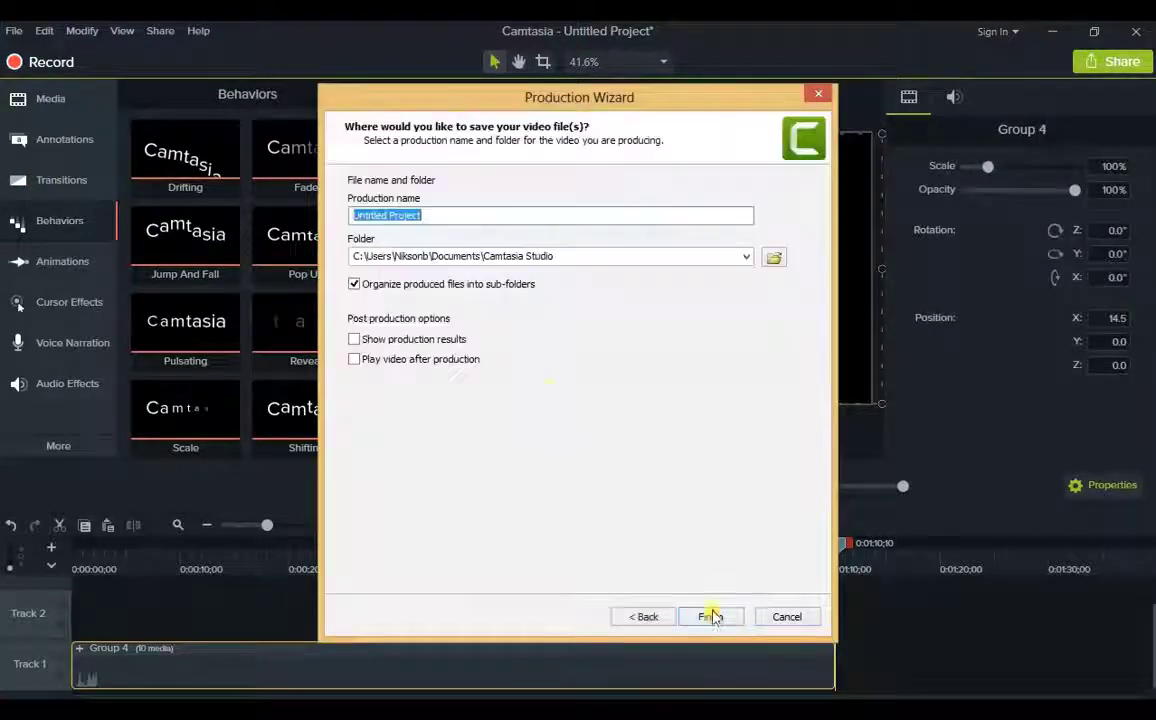
{"action": "type", "text": "demo proje"}
{"action": "key", "text": "Return"}
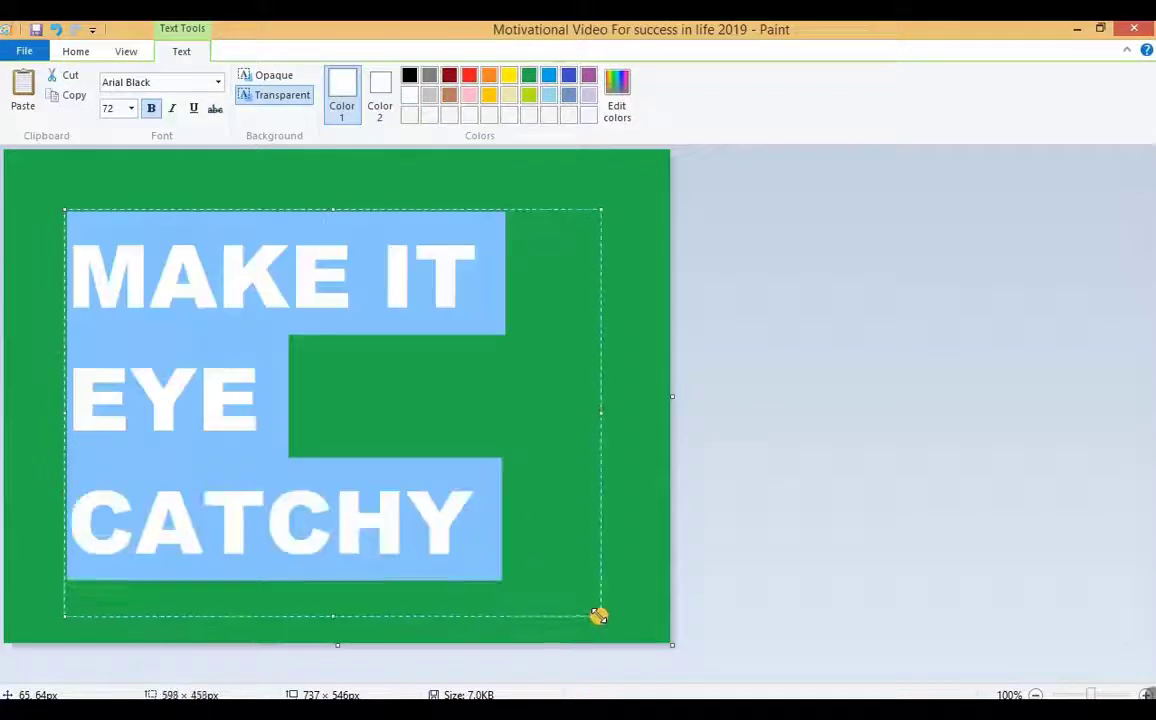
In Paint, finish the white text "MAKE IT EYE CATCHY" on the green thumbnail, then save and close the image
{"action": "left_click", "coordinate": [484, 497]}
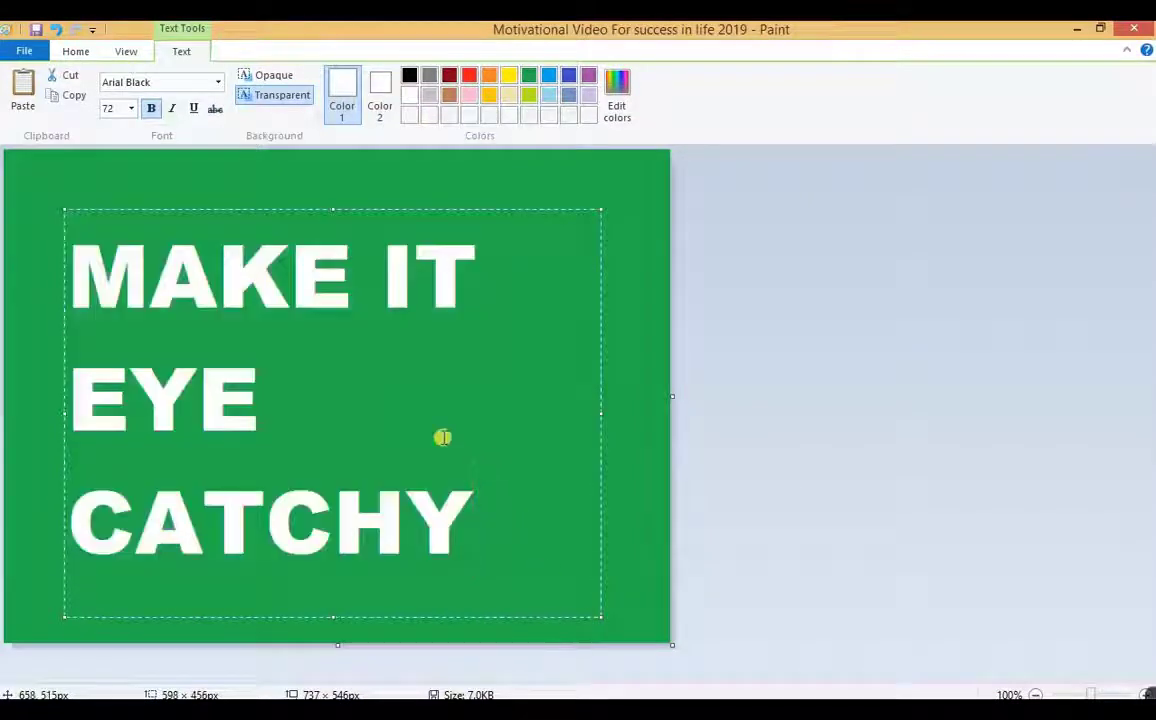
{"action": "left_click", "coordinate": [628, 191]}
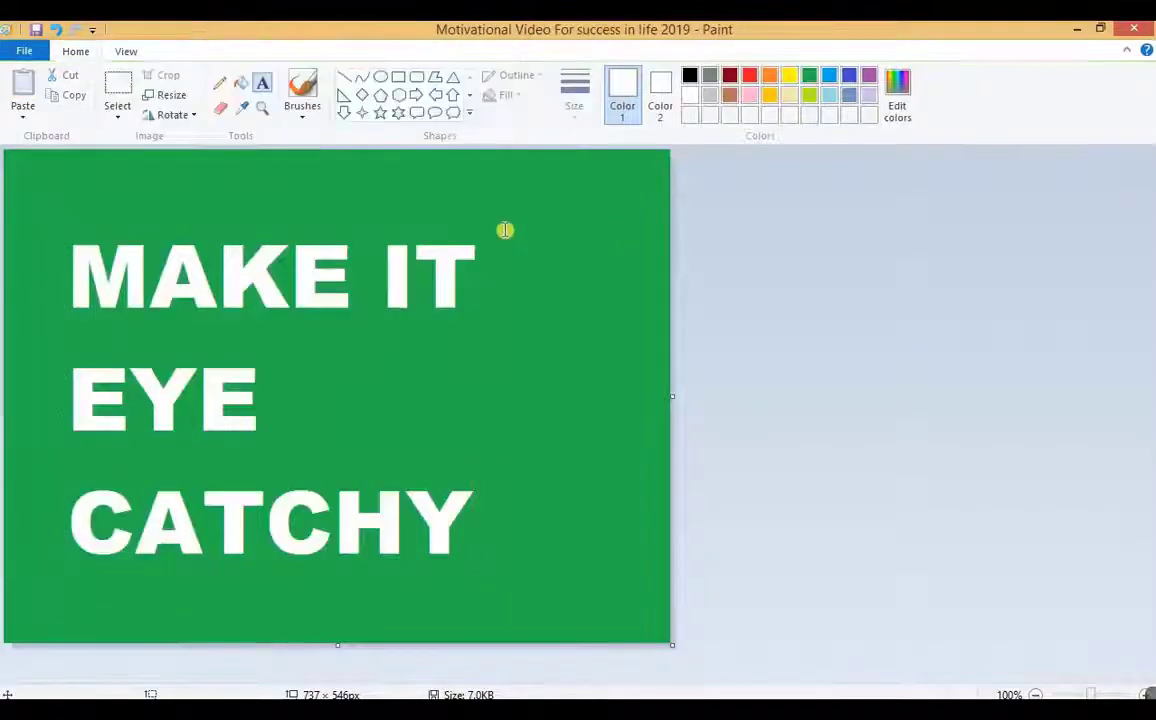
{"action": "left_click", "coordinate": [1134, 29]}
{"action": "left_click", "coordinate": [536, 391]}
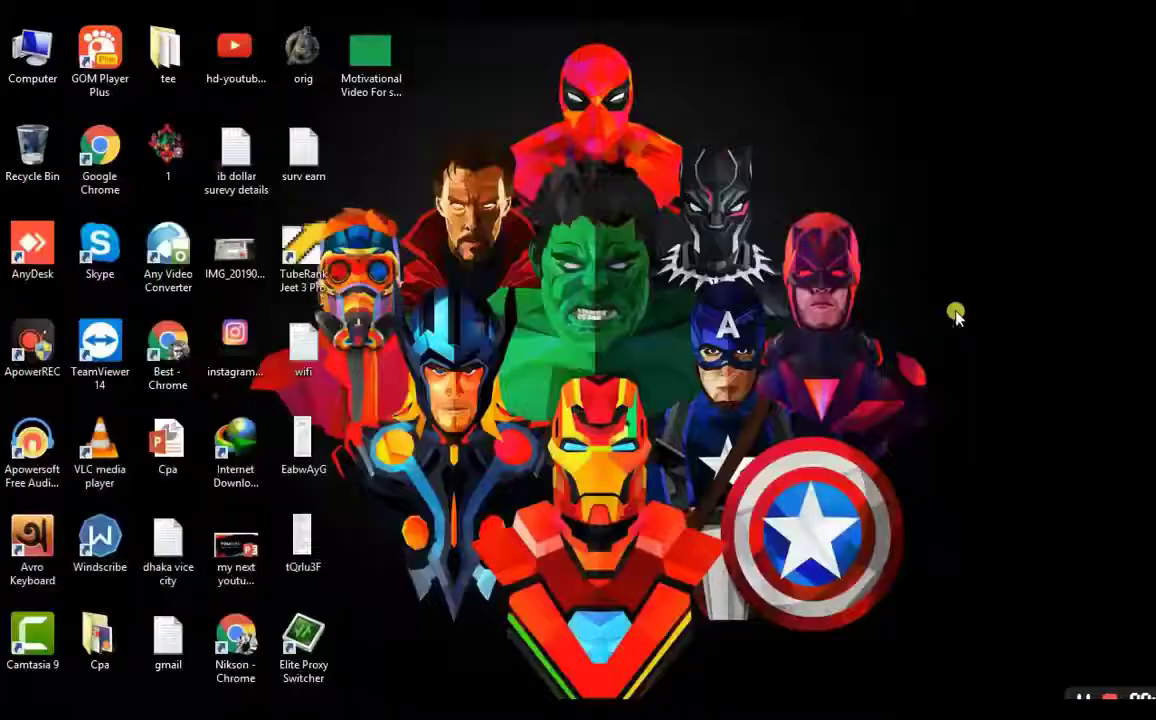
Copy the name of the Motivational Video image file on the desktop without changing it
{"action": "right_click", "coordinate": [386, 76]}
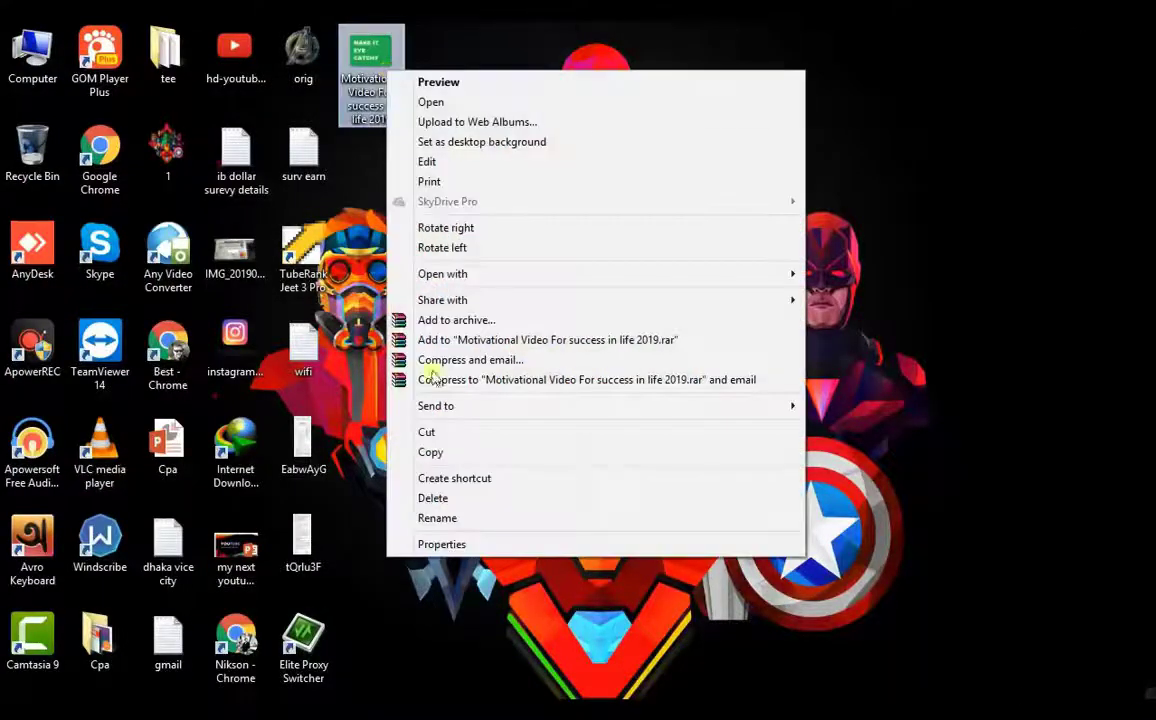
{"action": "left_click", "coordinate": [400, 518]}
{"action": "right_click", "coordinate": [339, 97]}
{"action": "left_click", "coordinate": [405, 165]}
{"action": "key", "text": "Return"}
Open the image's detailed properties and set its title to "Motivational Video For success in life 2019"
{"action": "right_click", "coordinate": [370, 68]}
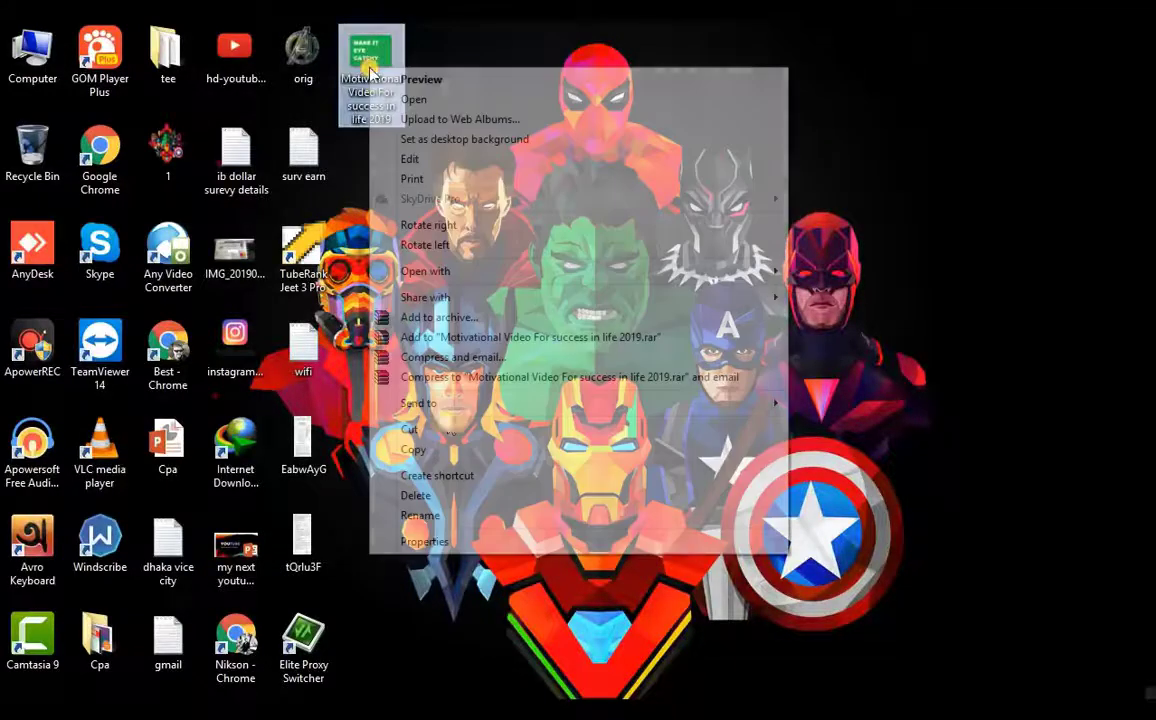
{"action": "left_click", "coordinate": [410, 542]}
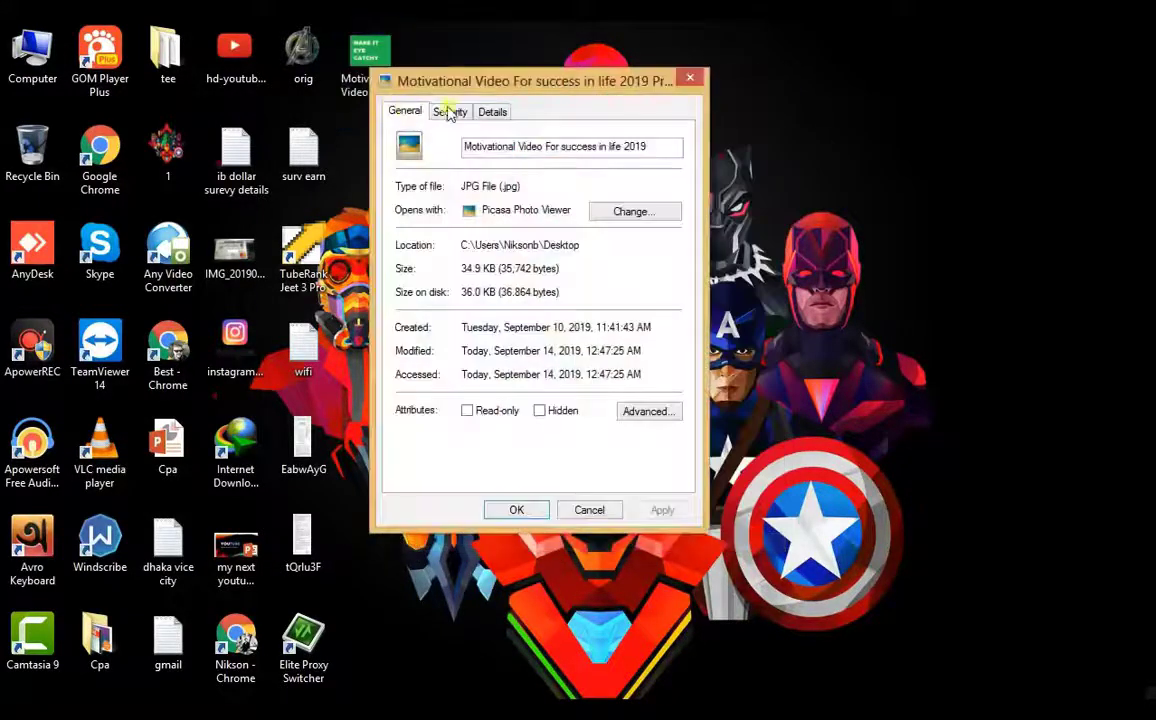
{"action": "left_click", "coordinate": [492, 112]}
{"action": "left_click", "coordinate": [547, 181]}
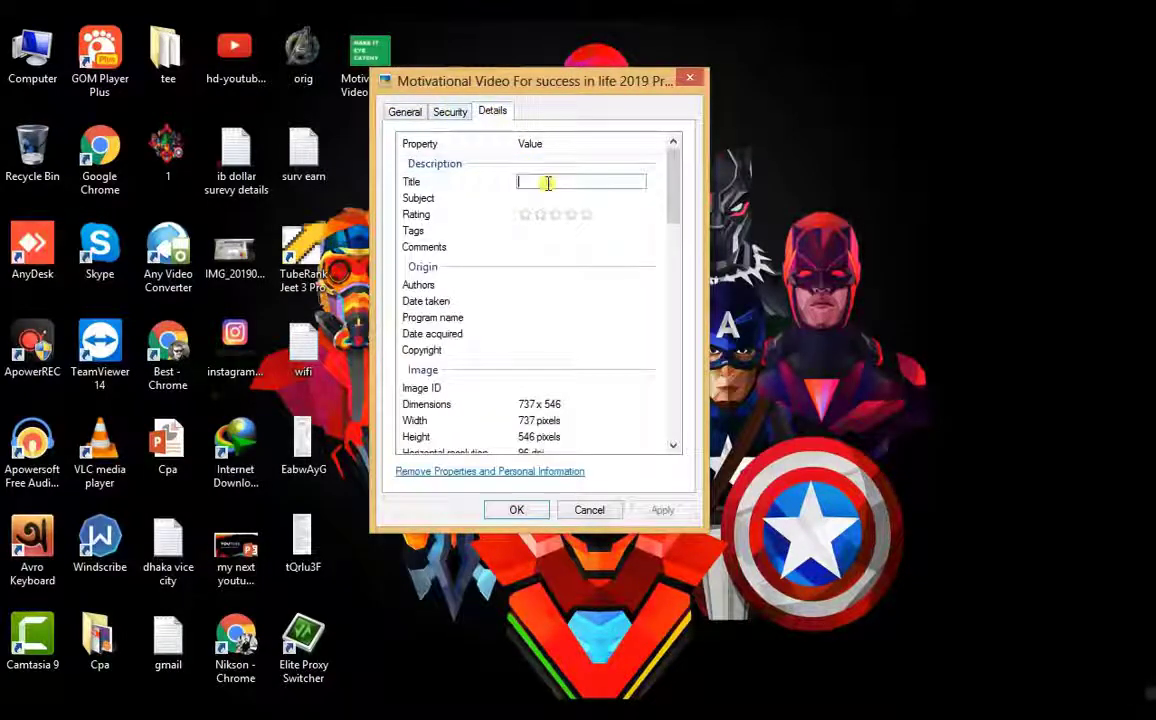
{"action": "key", "text": "ctrl+v"}
Set the image's subject to "MOTIVATIONAL VIDEOS"
{"action": "left_click", "coordinate": [543, 197]}
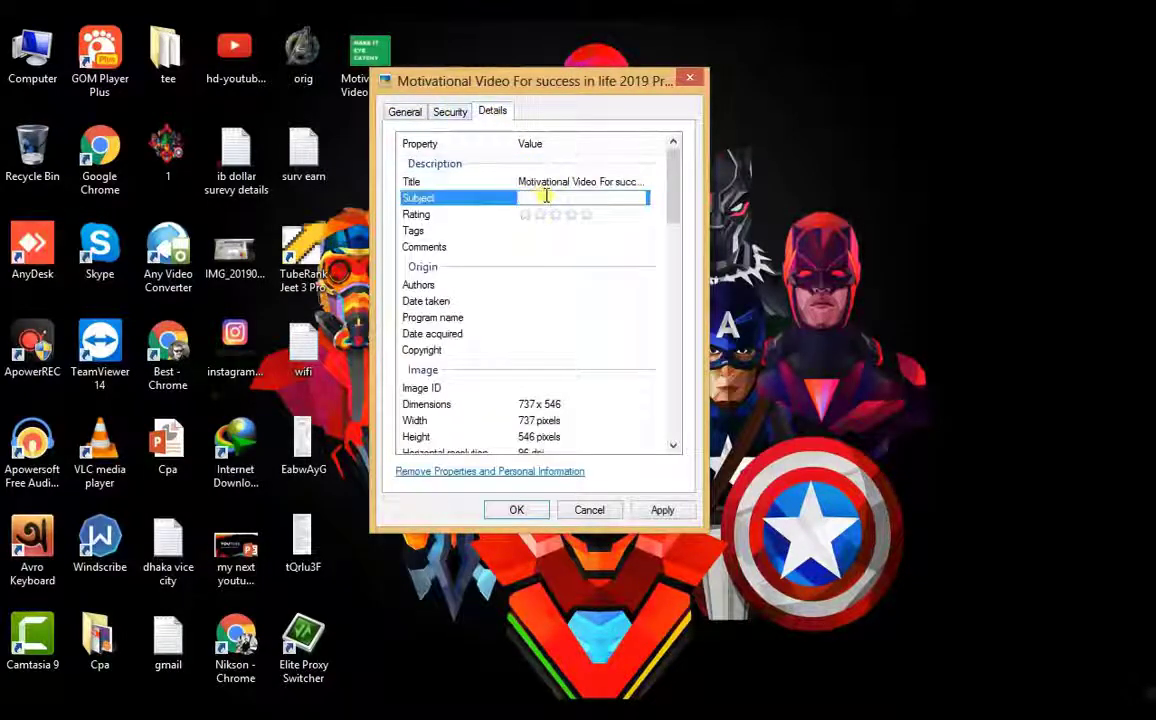
{"action": "type", "text": "mOTIVATIONAL VIDEOS"}
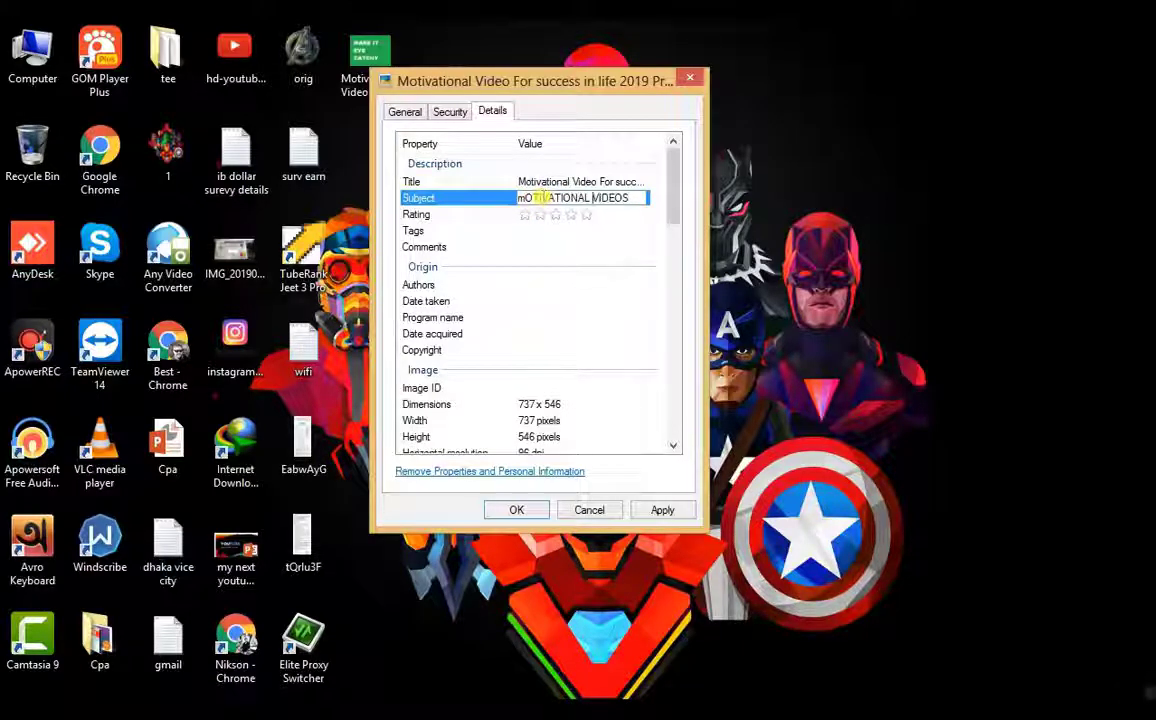
{"action": "key", "text": "Delete"}
{"action": "type", "text": "M"}
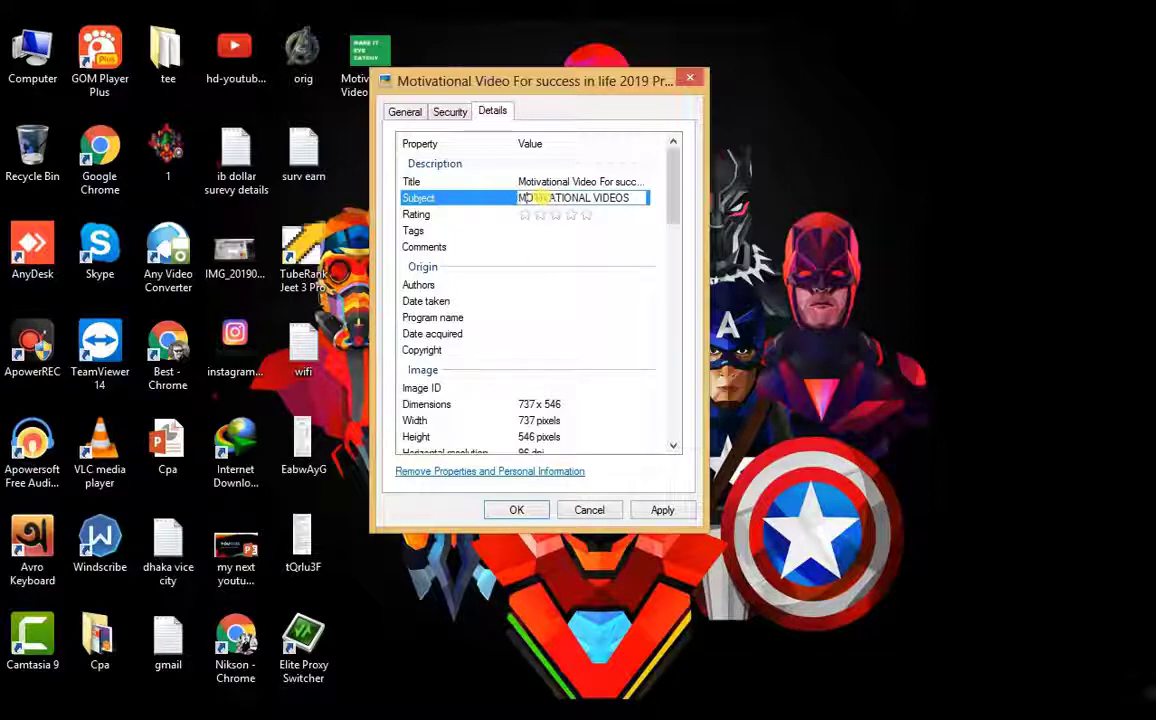
Try the copied title and then the placeholder "PUT TAGS FROM YOUR ANALYSIS DATA" as the image's tags
{"action": "left_click", "coordinate": [577, 231]}
{"action": "key", "text": "ctrl+v"}
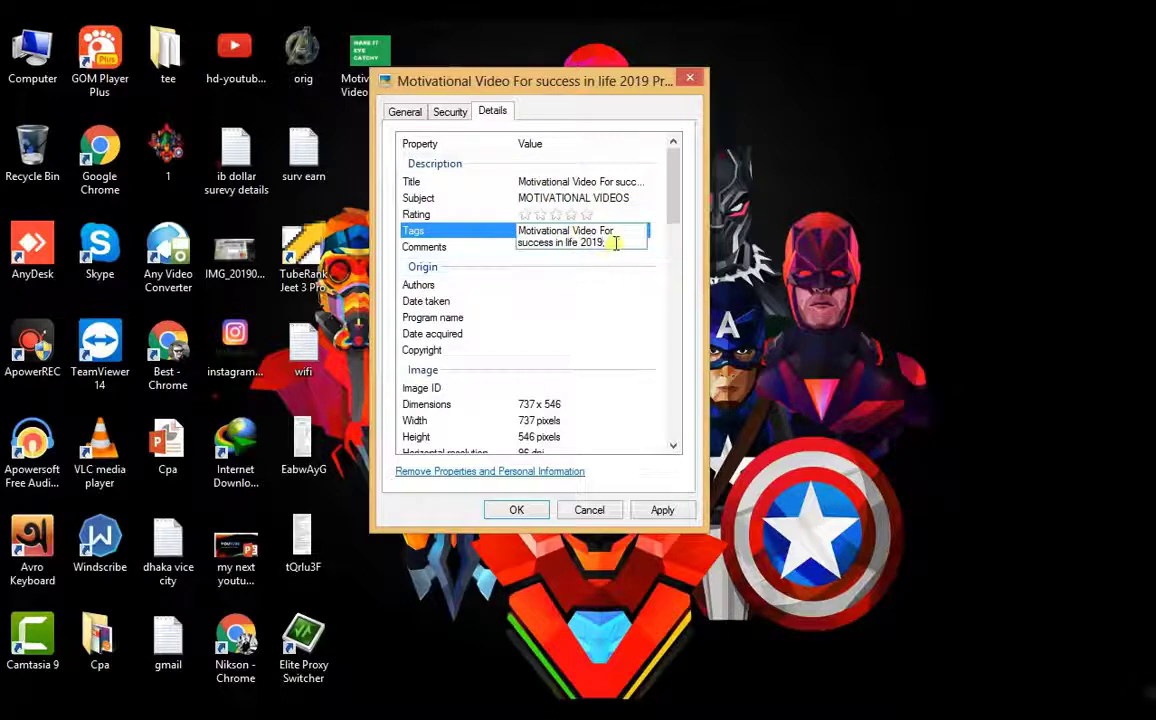
{"action": "type", "text": ";"}
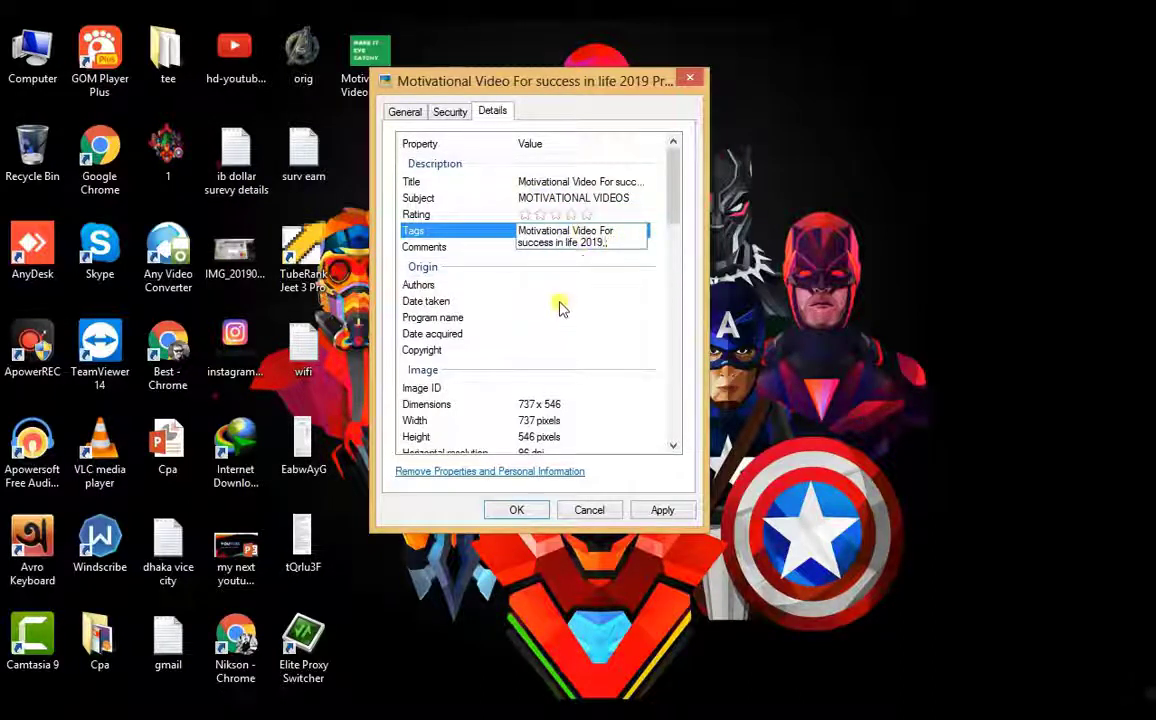
{"action": "left_click_drag", "start_coordinate": [616, 240], "coordinate": [511, 232]}
{"action": "key", "text": "ctrl+c"}
{"action": "type", "text": "PL"}
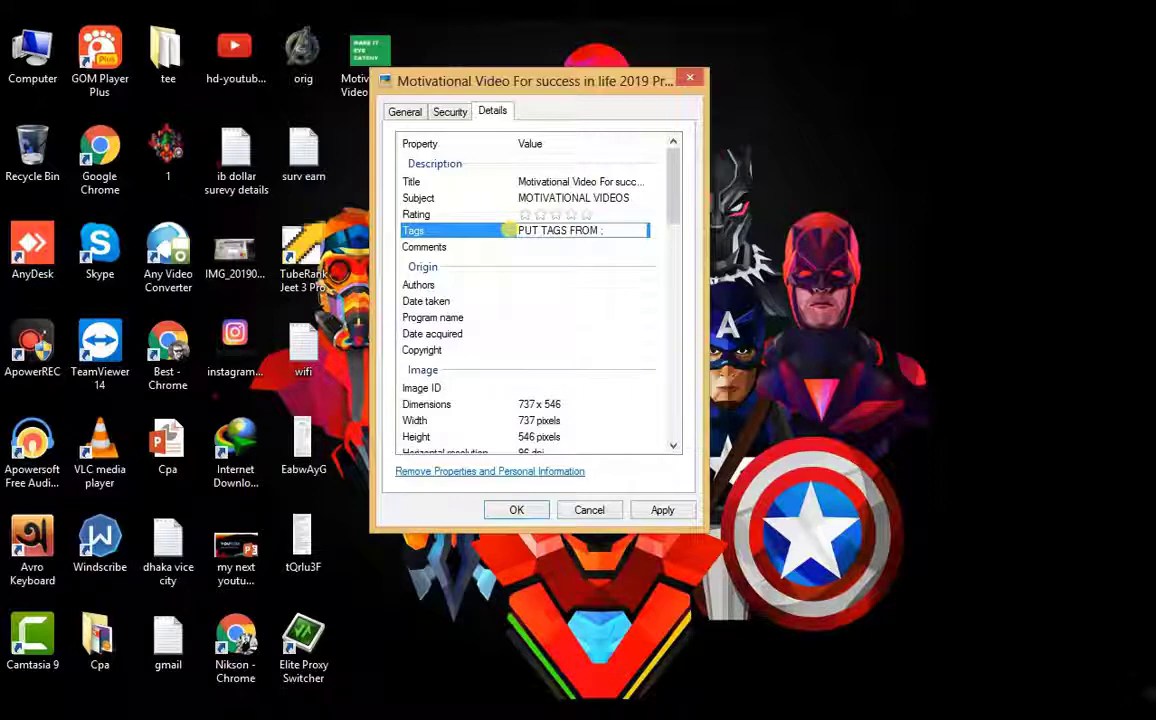
{"action": "type", "text": "ANA"}
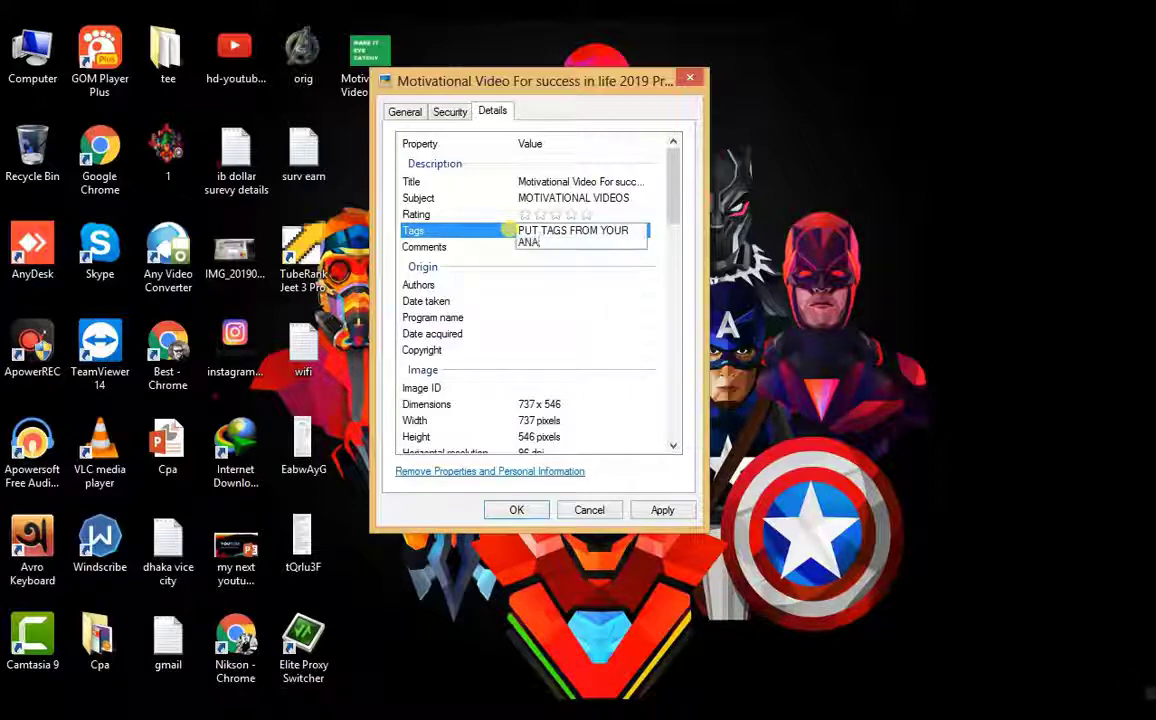
{"action": "type", "text": "LYSIS DATA;"}
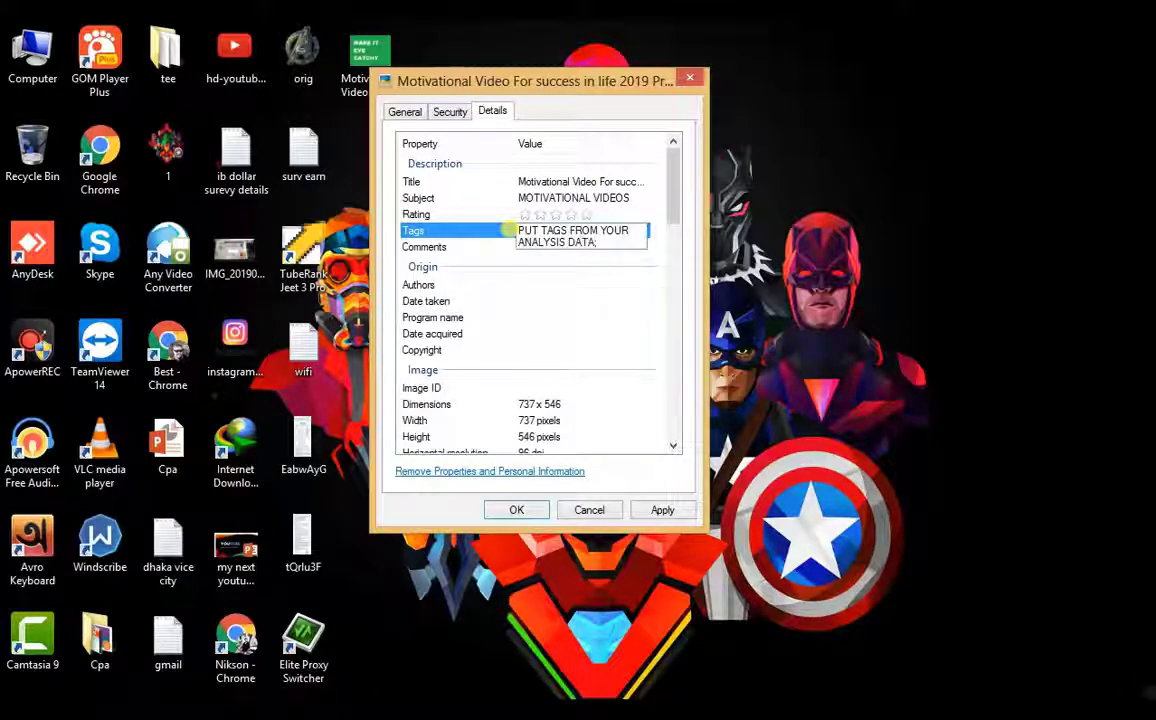
Replace the image's tags with "MOTIVATIONAL VIDEOS"
{"action": "left_click_drag", "start_coordinate": [619, 242], "coordinate": [455, 235]}
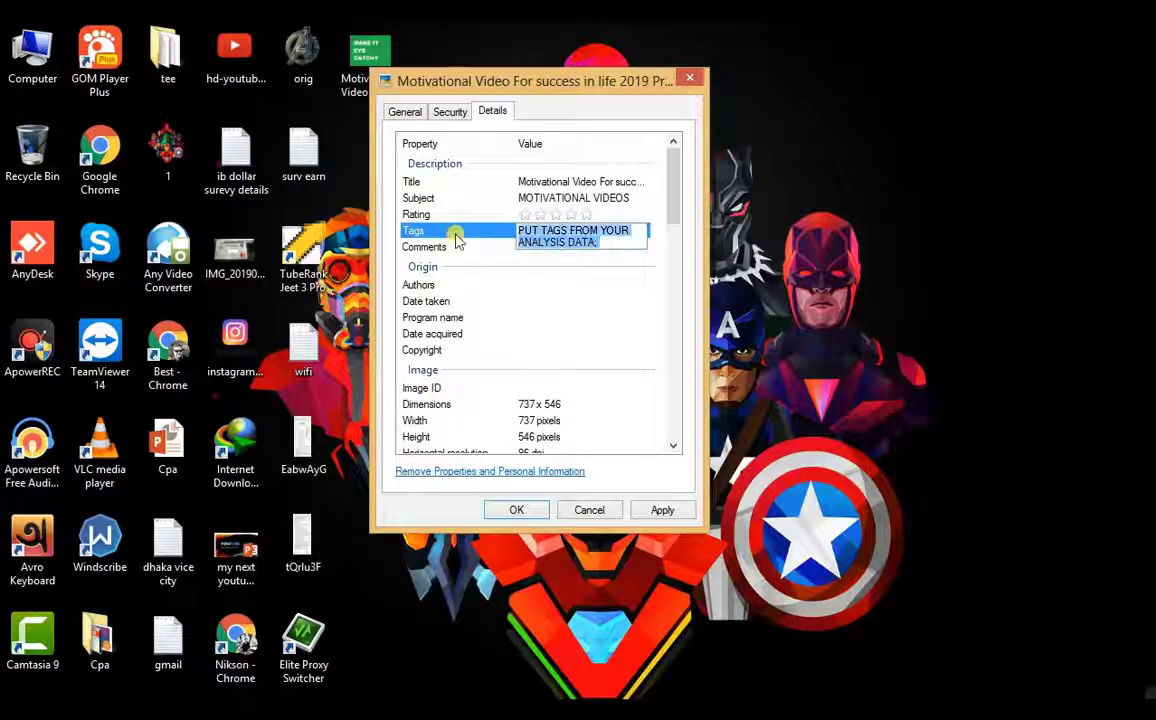
{"action": "key", "text": "Delete"}
{"action": "type", "text": "MOTIVATIONAL VIDEOS"}
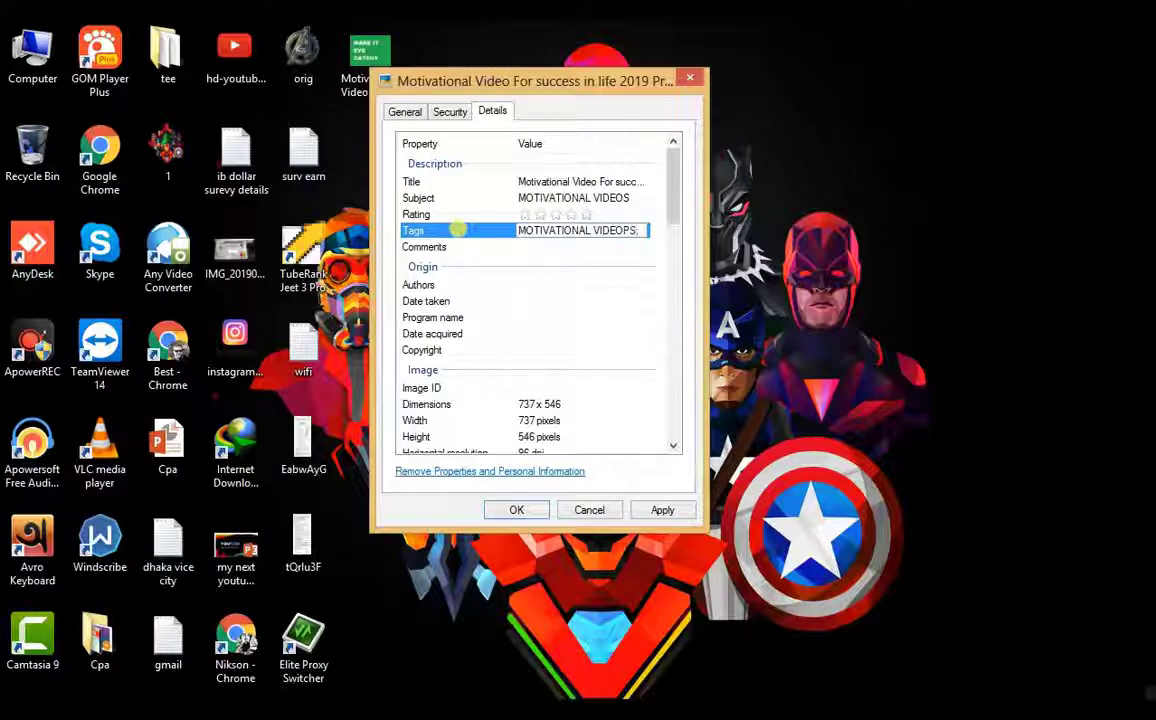
Try to give the image a five-star rating and set its comments to "Motivational Video For success in life 2019"
{"action": "left_click", "coordinate": [586, 214]}
{"action": "left_click", "coordinate": [584, 248]}
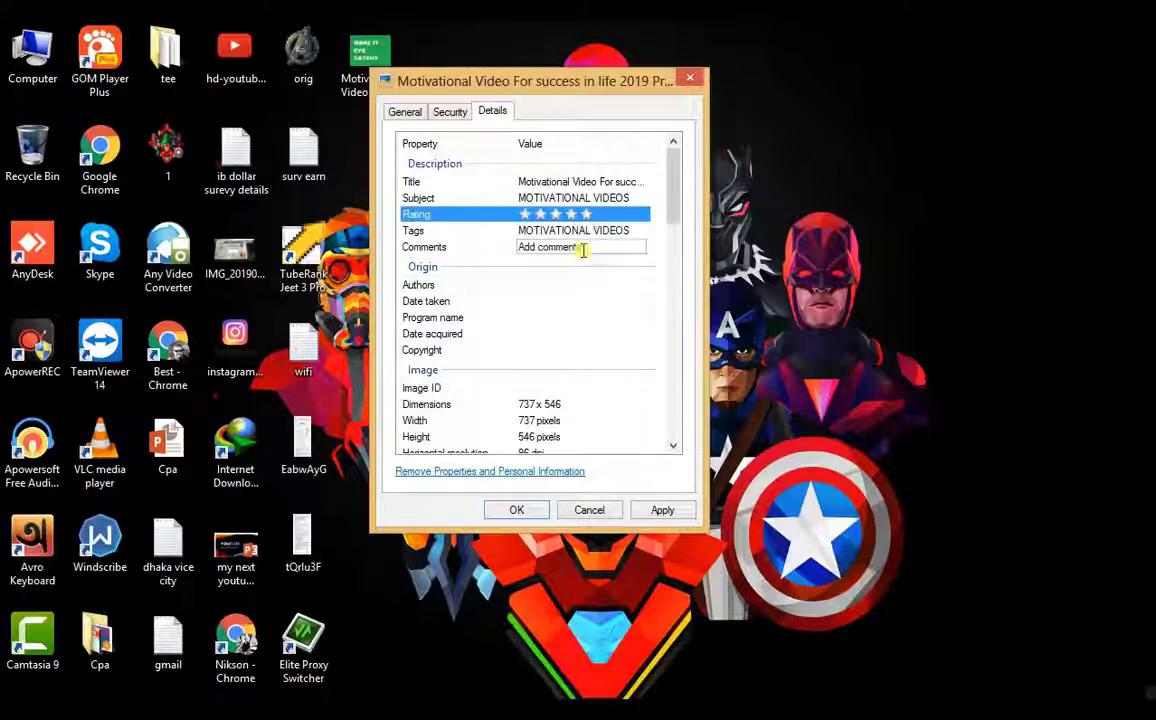
{"action": "key", "text": "ctrl+v"}
Set the image's date taken and date acquired to 9/14/2019 and save the properties
{"action": "left_click", "coordinate": [460, 293]}
{"action": "left_click", "coordinate": [525, 300]}
{"action": "type", "text": "9"}
{"action": "left_click", "coordinate": [636, 300]}
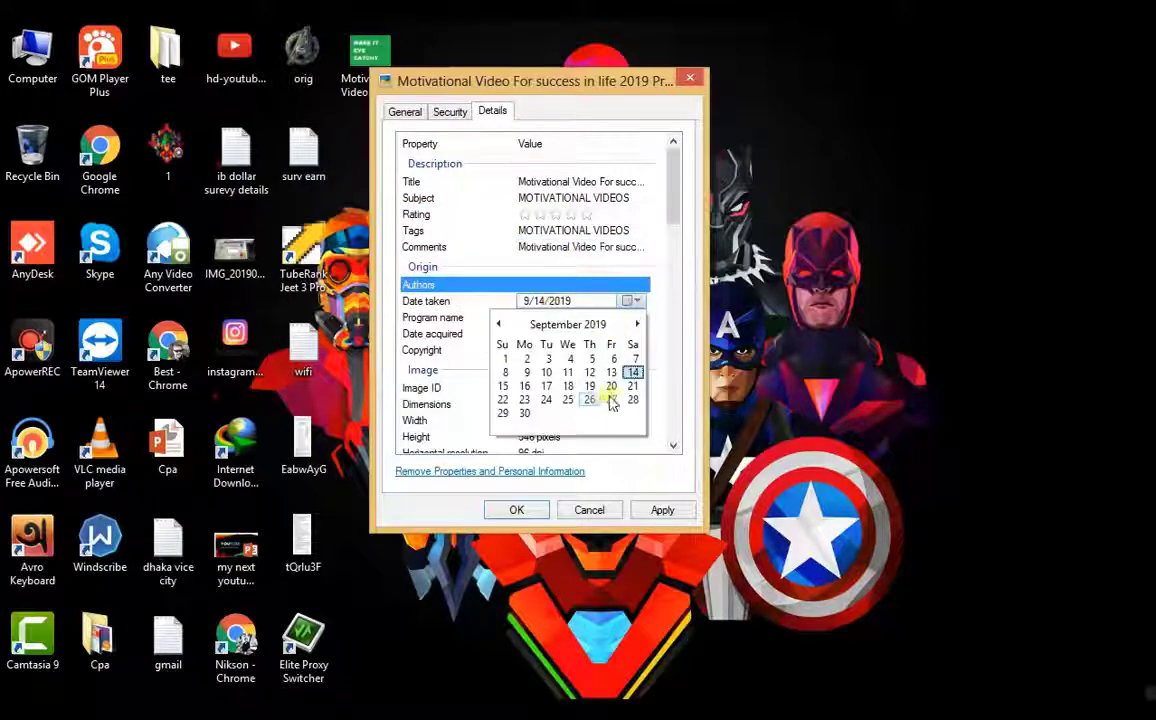
{"action": "left_click", "coordinate": [632, 369]}
{"action": "left_click", "coordinate": [562, 336]}
{"action": "left_click", "coordinate": [583, 334]}
{"action": "left_click", "coordinate": [640, 334]}
{"action": "left_click", "coordinate": [628, 404]}
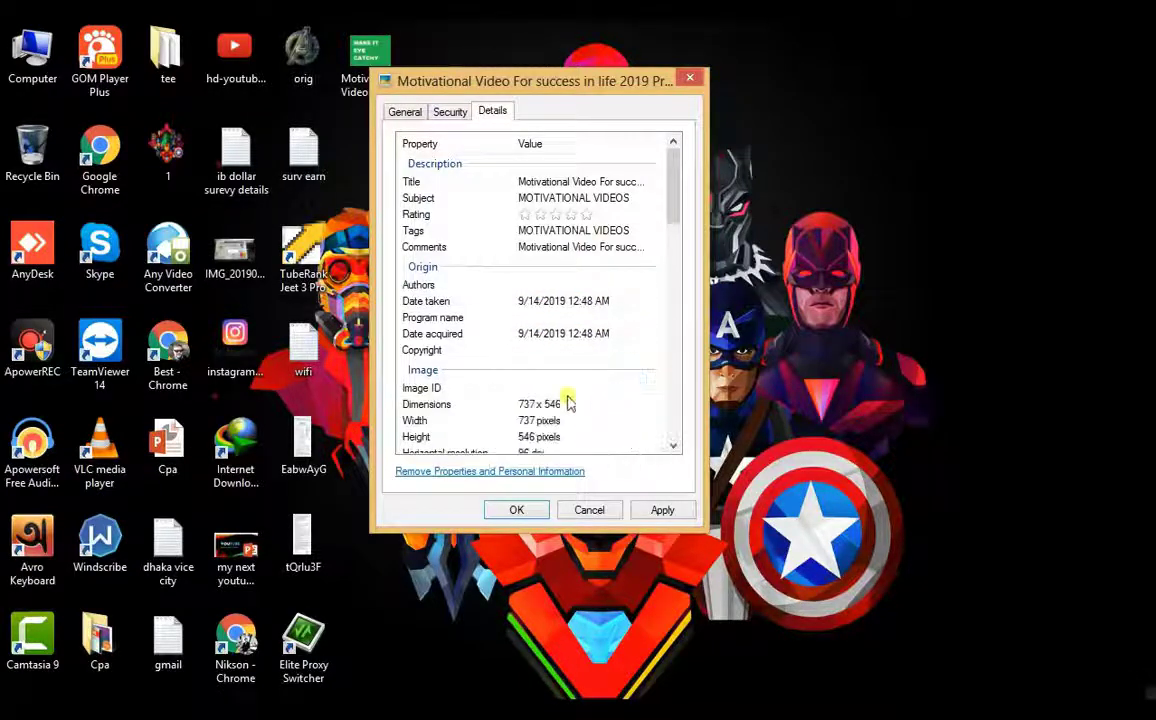
{"action": "left_click", "coordinate": [516, 510]}
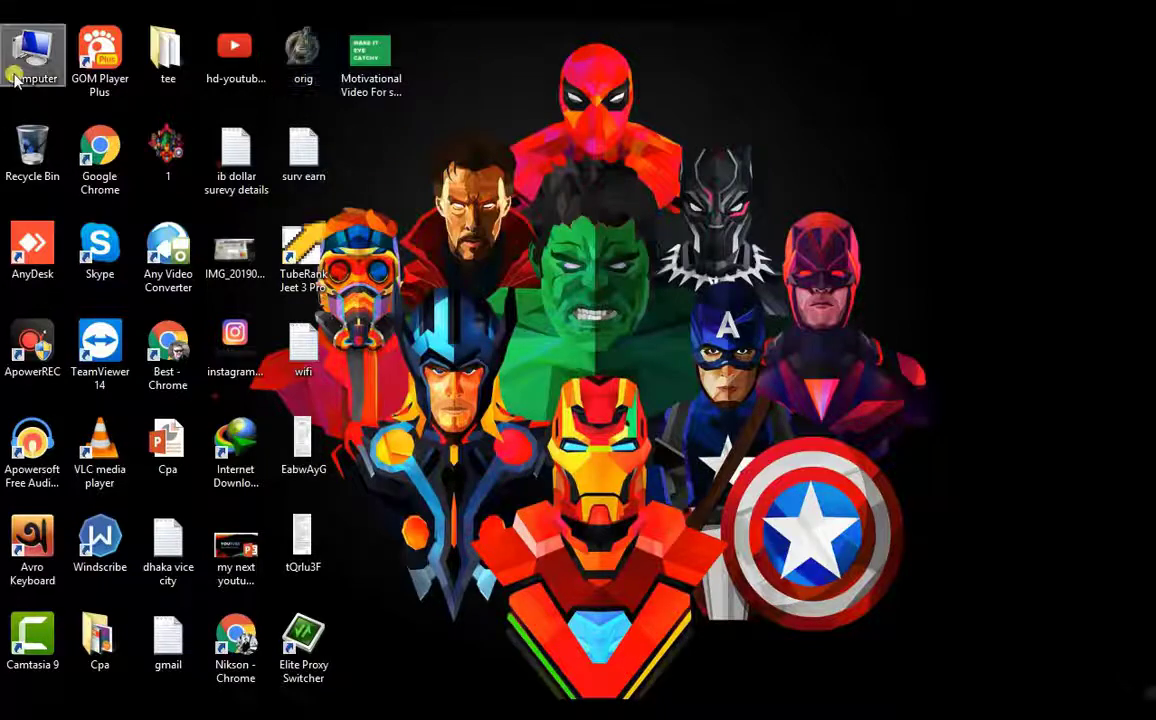
Open the demo project folder inside Camtasia Studio in the Documents library
{"action": "left_click", "coordinate": [45, 58]}
{"action": "double_click", "coordinate": [45, 58]}
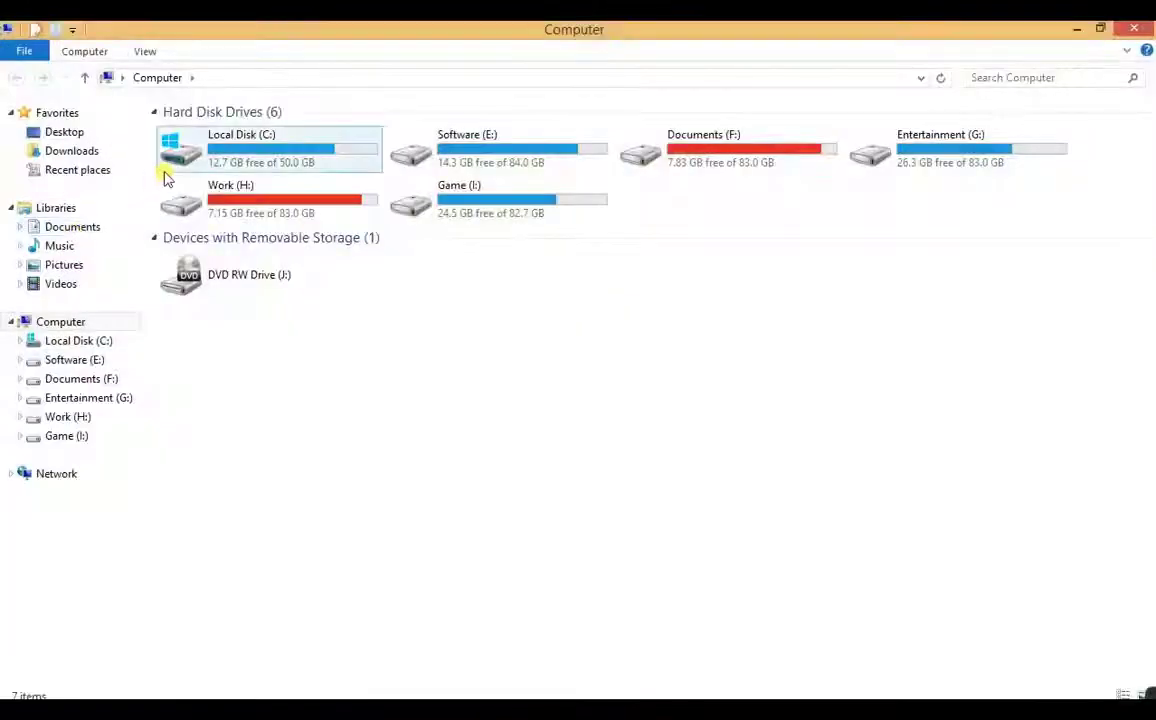
{"action": "left_click", "coordinate": [72, 227]}
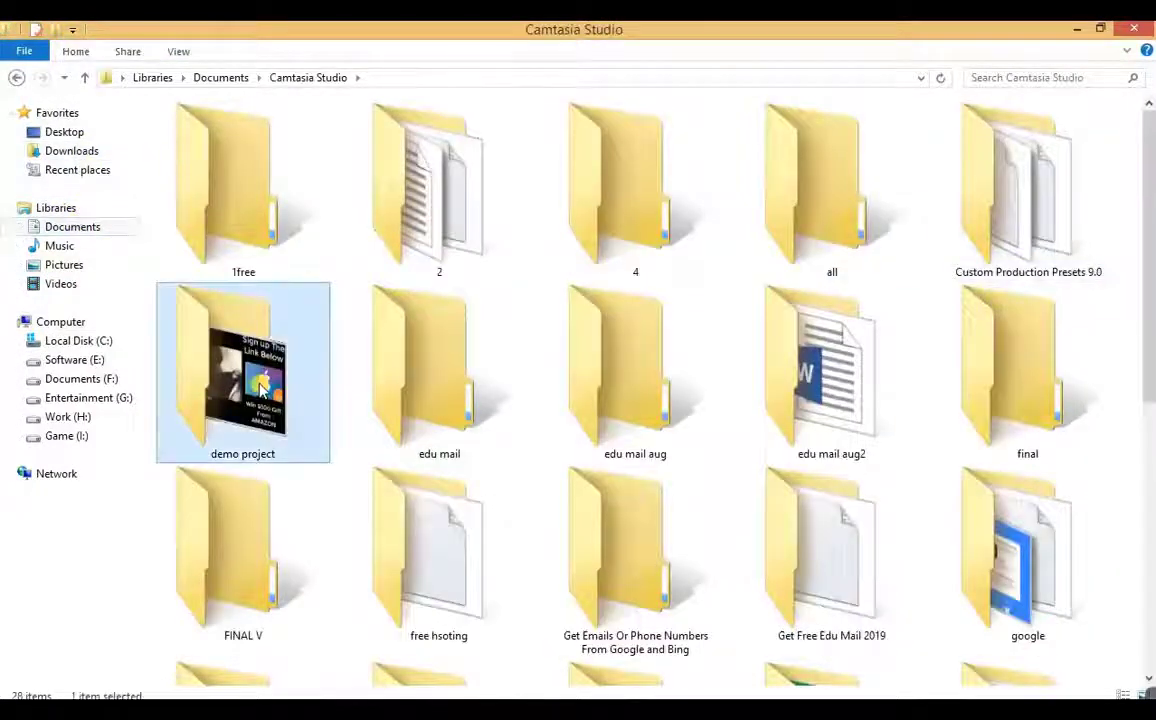
{"action": "double_click", "coordinate": [302, 387]}
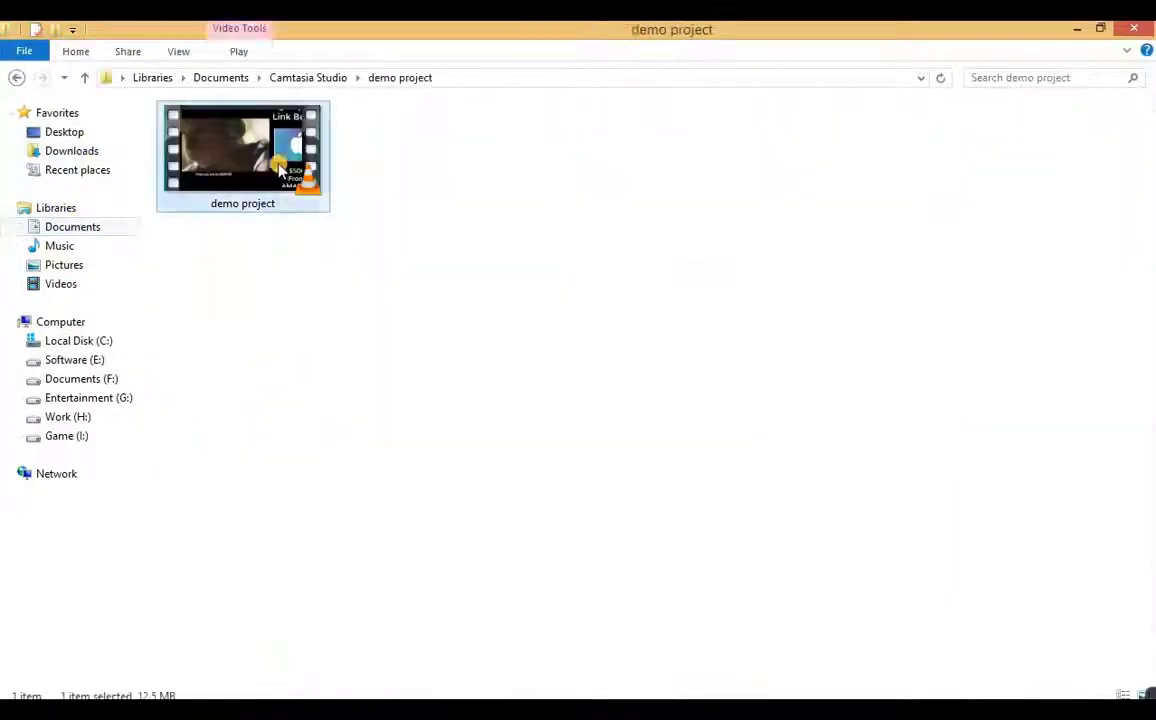
Rename the demo project video file as "Motivational Video For success in life 2019"
{"action": "right_click", "coordinate": [280, 165]}
{"action": "left_click", "coordinate": [328, 499]}
{"action": "key", "text": "ctrl+v"}
{"action": "left_click", "coordinate": [338, 503]}
Open the renamed video's detailed properties and set its title and subtitle to "Motivational Video For success in life 2019"
{"action": "right_click", "coordinate": [279, 162]}
{"action": "left_click", "coordinate": [356, 546]}
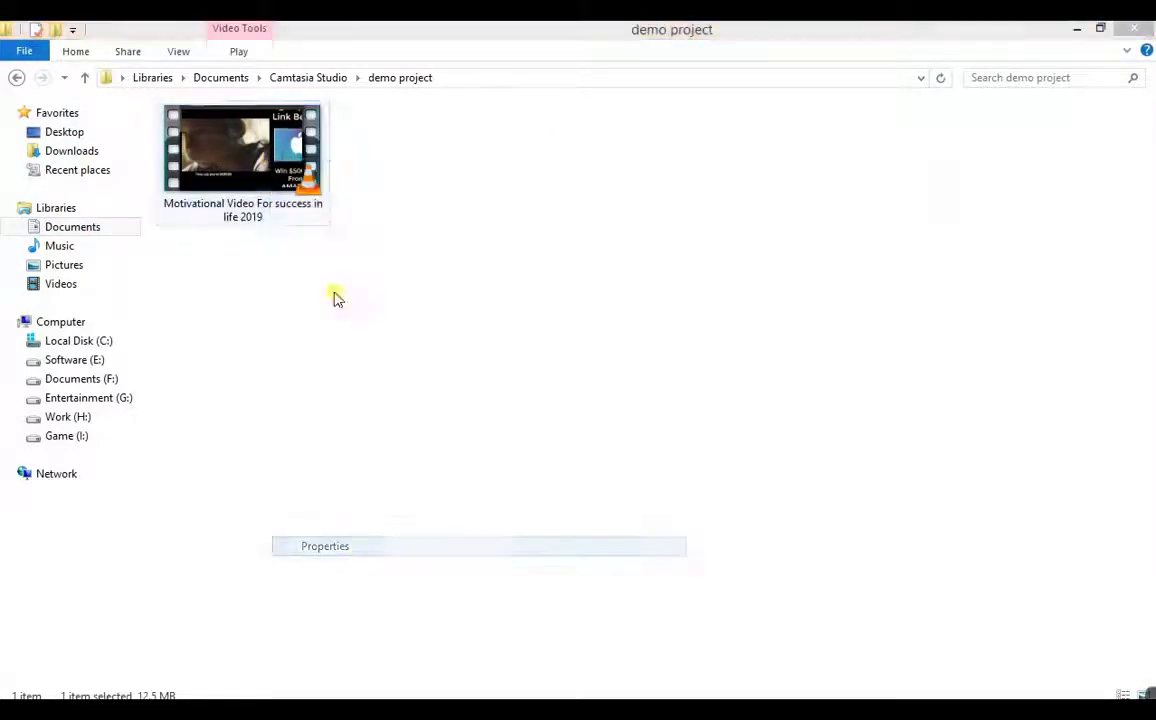
{"action": "left_click", "coordinate": [391, 202]}
{"action": "left_click", "coordinate": [454, 270]}
{"action": "key", "text": "ctrl+v"}
{"action": "left_click", "coordinate": [428, 289]}
{"action": "key", "text": "ctrl+v"}
Try to rate the video and set its tags and comments to "Motivational Video For success in life 2019"
{"action": "left_click", "coordinate": [472, 305]}
{"action": "left_click", "coordinate": [470, 318]}
{"action": "key", "text": "ctrl+v"}
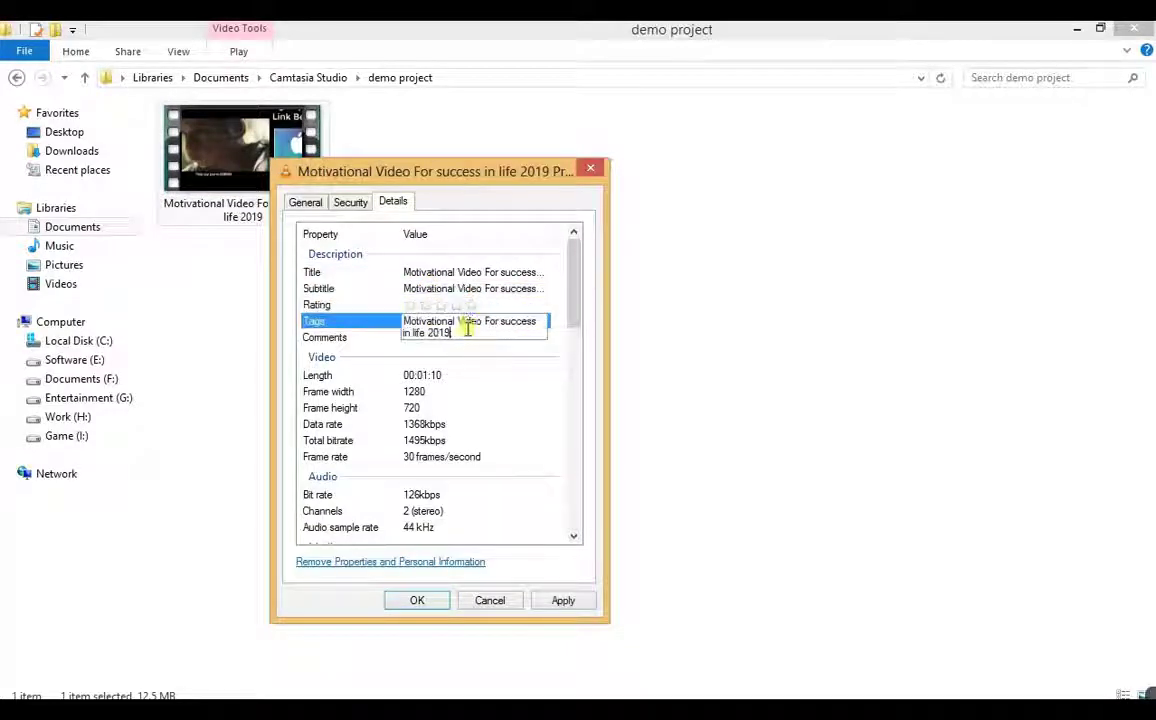
{"action": "left_click", "coordinate": [447, 340]}
{"action": "key", "text": "ctrl+v"}
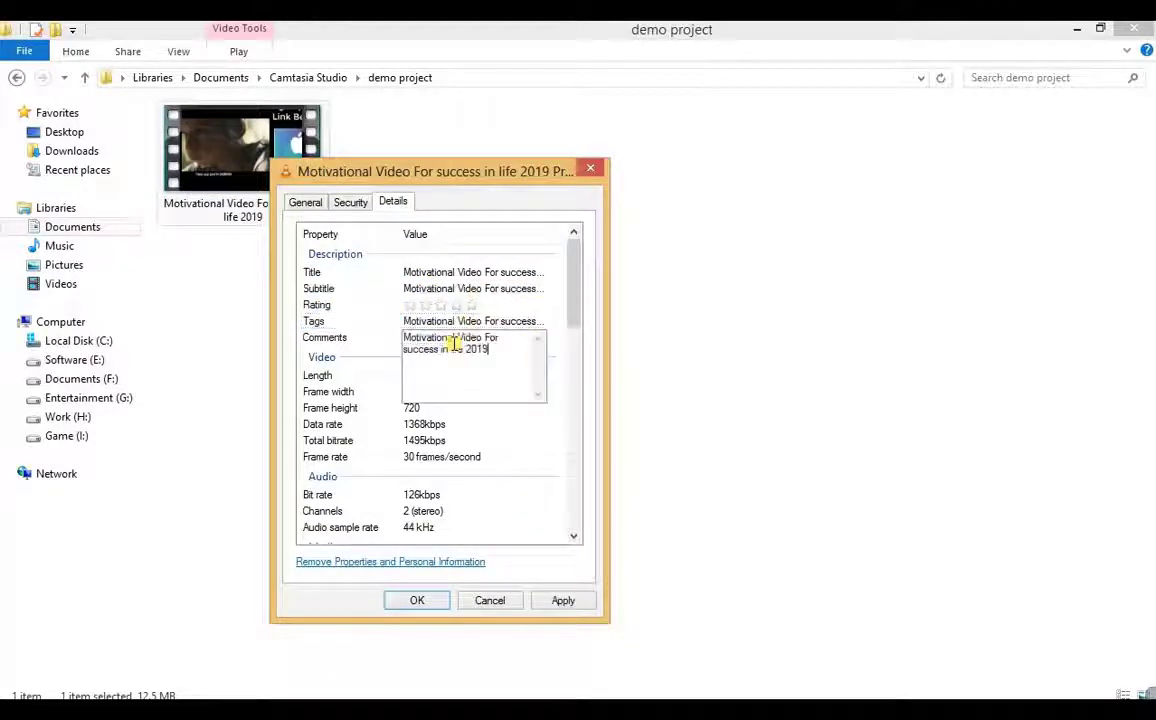
Set the video's media year to 2019
{"action": "left_click", "coordinate": [487, 458]}
{"action": "scroll", "coordinate": [510, 450], "scroll_direction": "down", "scroll_amount": 4}
{"action": "left_click", "coordinate": [464, 378]}
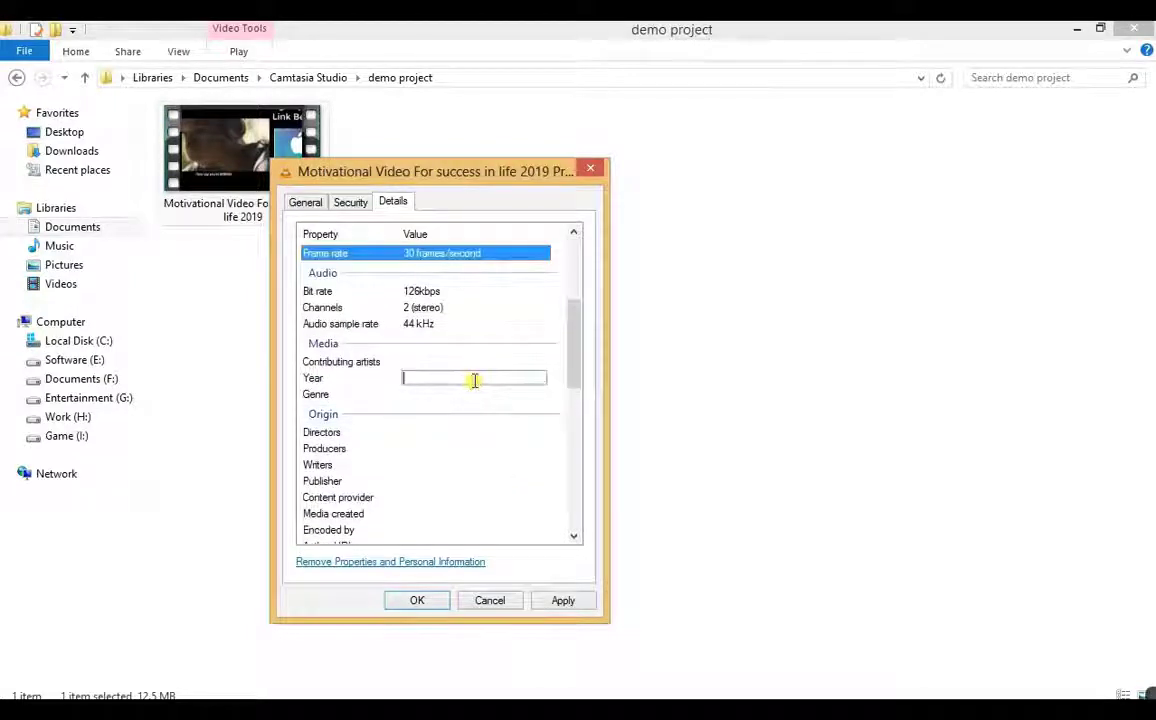
{"action": "type", "text": "2019"}
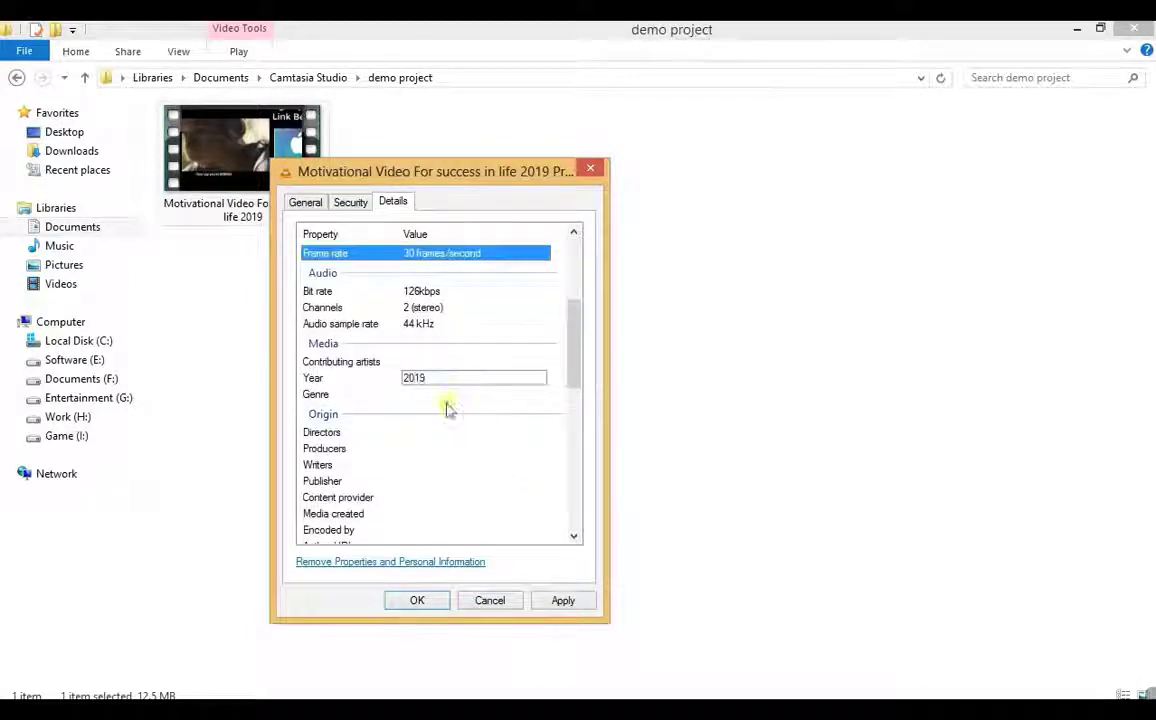
Set the video's genre to Education and save the property changes
{"action": "left_click", "coordinate": [445, 394]}
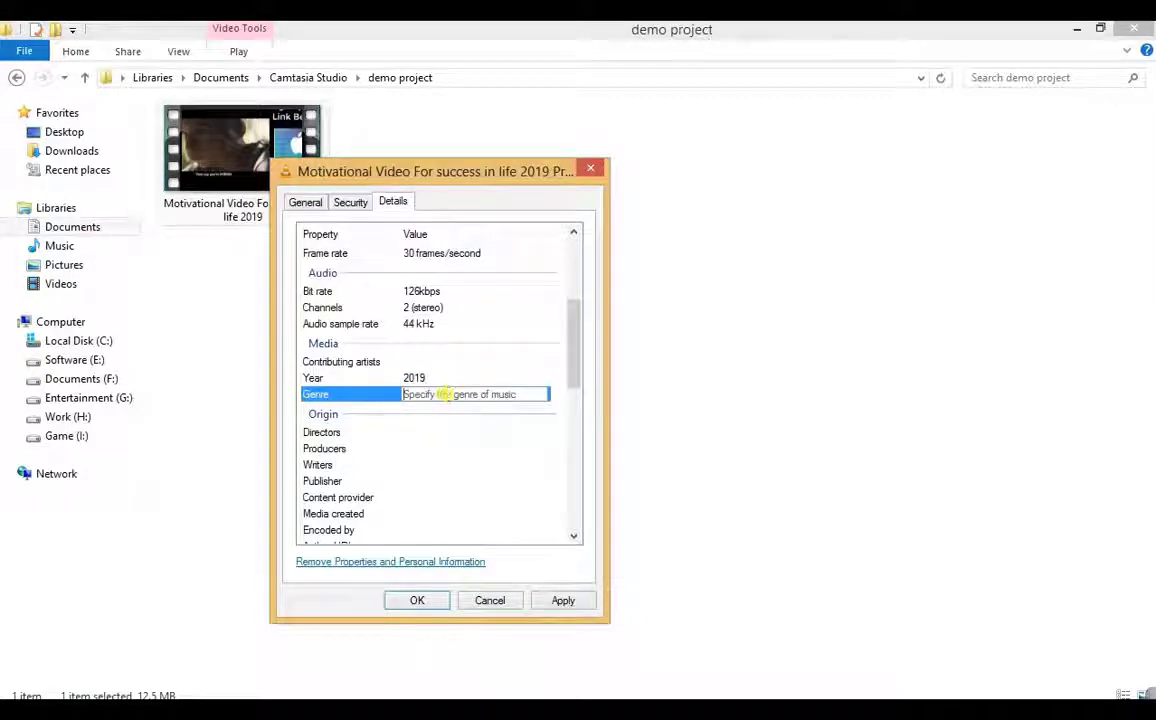
{"action": "type", "text": "eDUCATION;"}
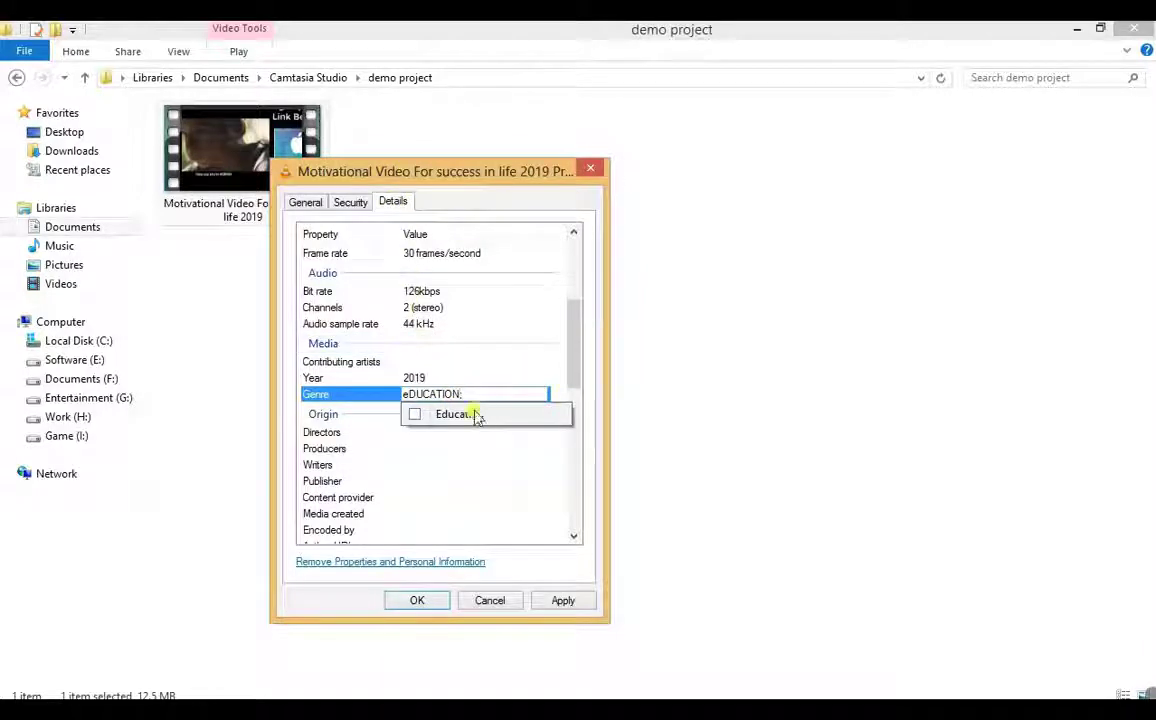
{"action": "left_click", "coordinate": [477, 415]}
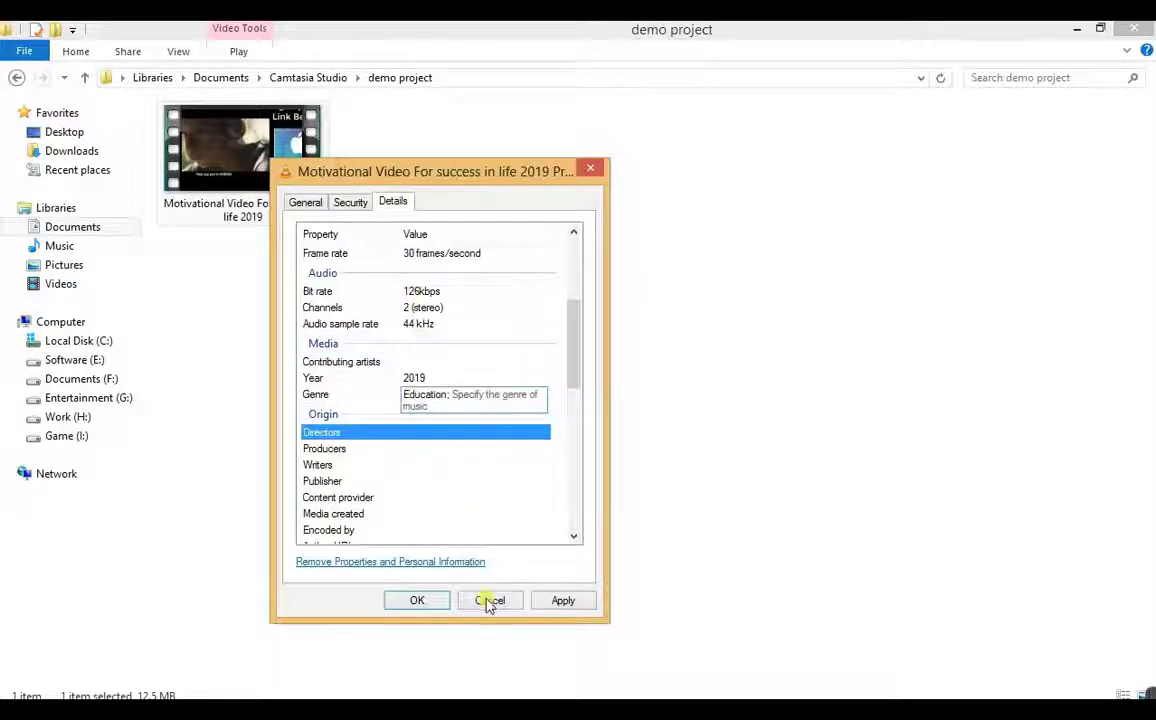
{"action": "left_click", "coordinate": [557, 600]}
{"action": "left_click", "coordinate": [440, 601]}
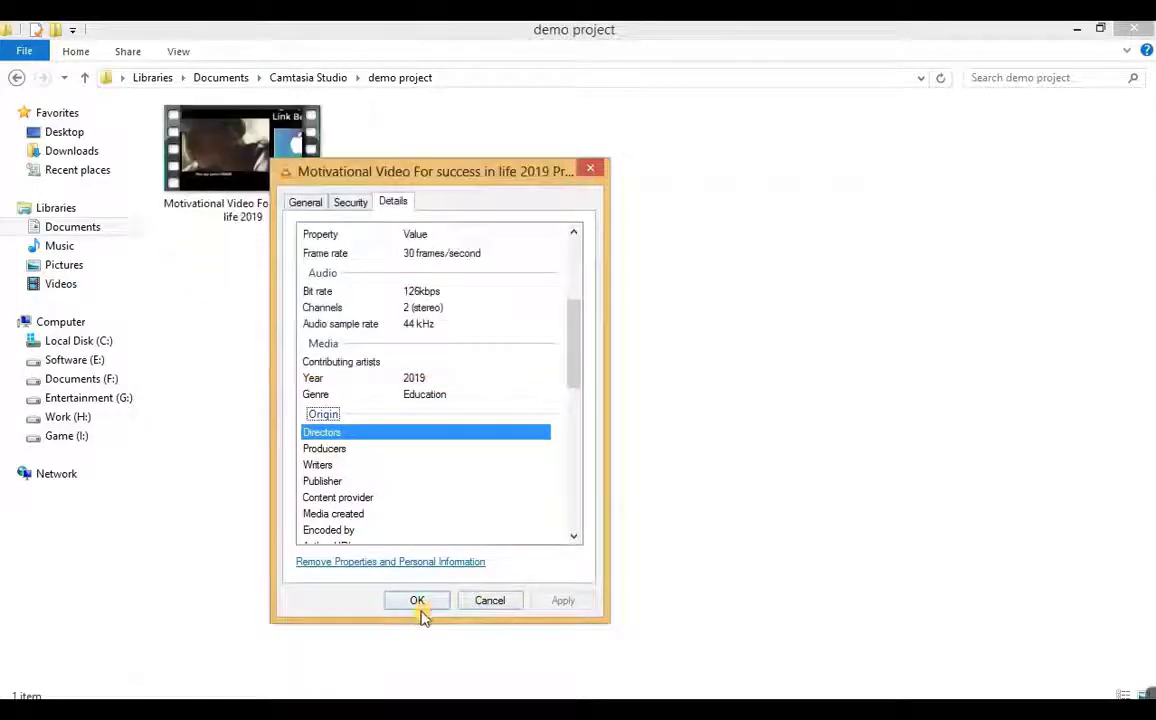
{"action": "left_click", "coordinate": [438, 602]}
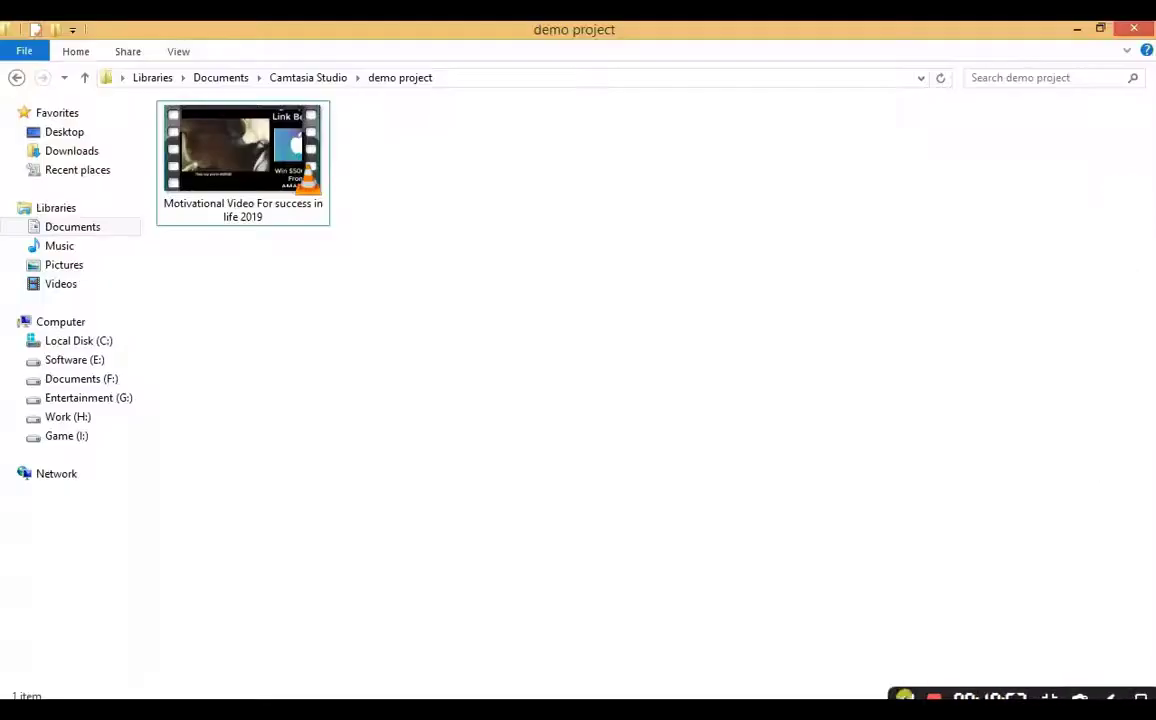
Upload the motivational video file to YouTube, then reopen its detailed properties and try to give it a star rating
{"action": "left_click_drag", "start_coordinate": [240, 158], "coordinate": [378, 303]}
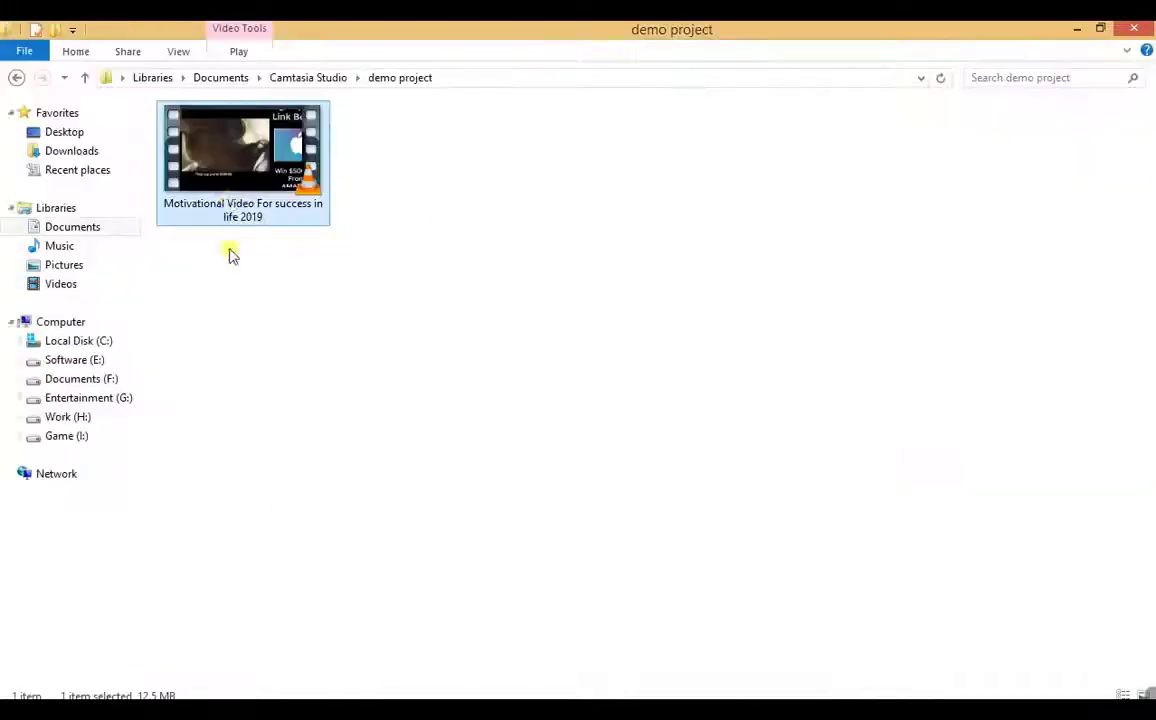
{"action": "right_click", "coordinate": [232, 186]}
{"action": "left_click", "coordinate": [279, 586]}
{"action": "left_click", "coordinate": [349, 243]}
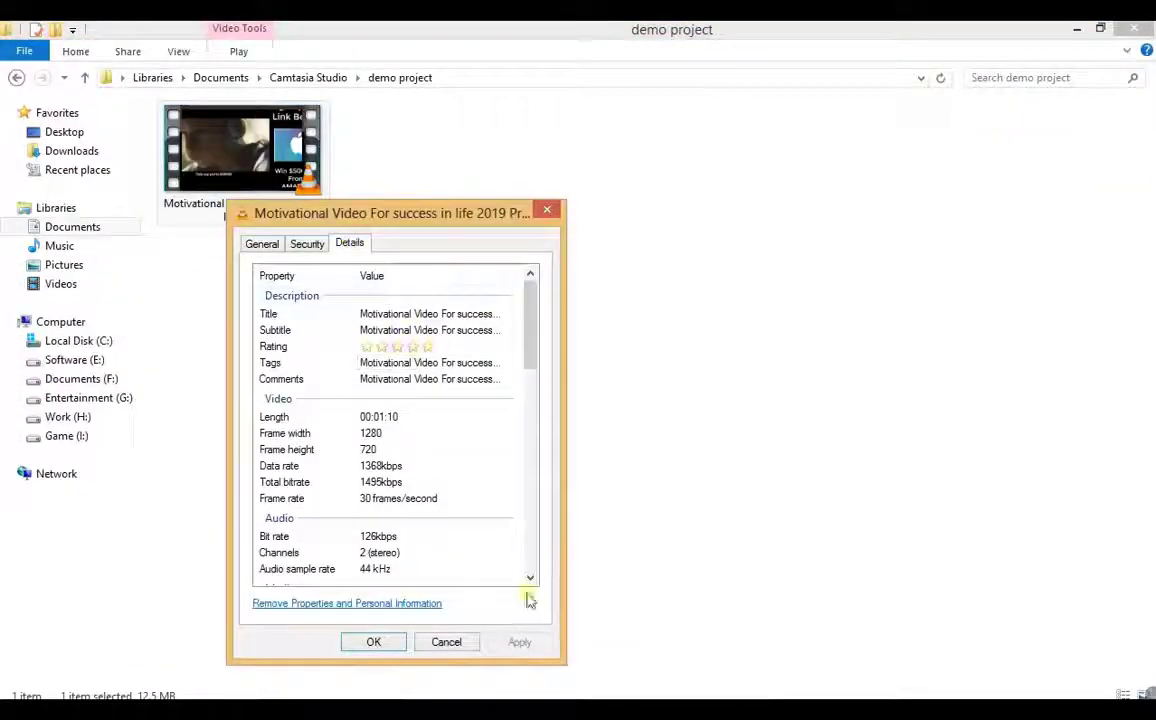
{"action": "left_click", "coordinate": [420, 346]}
{"action": "left_click", "coordinate": [376, 644]}
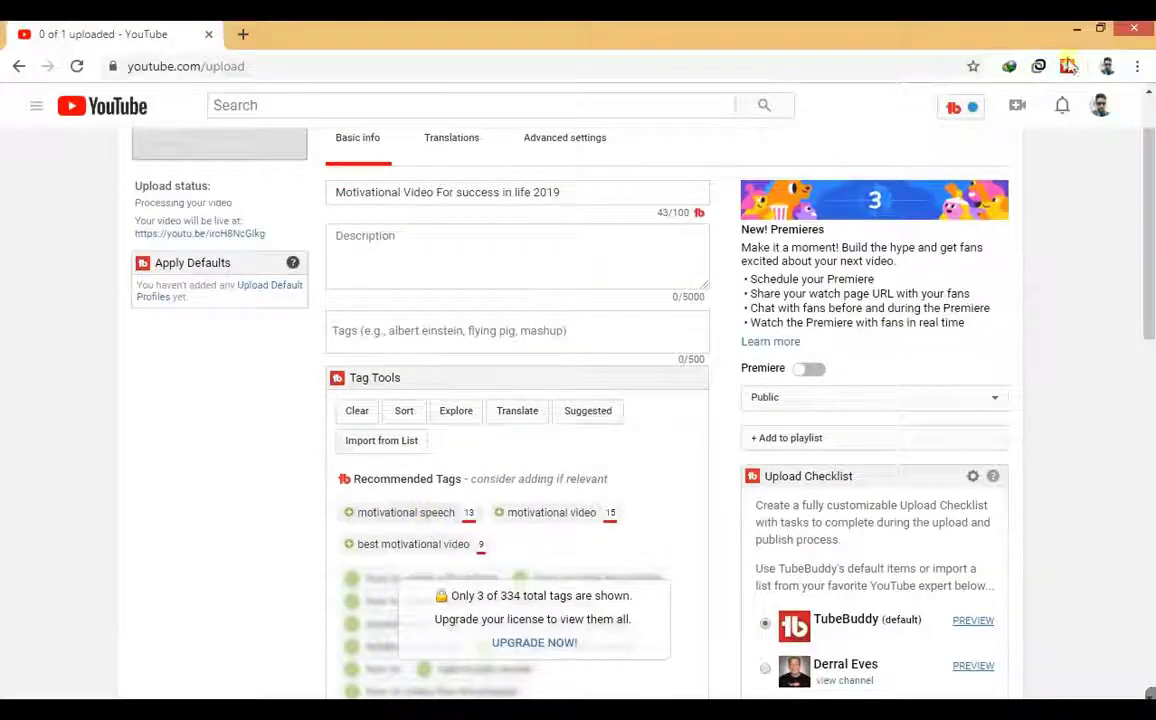
Add the recommended tags "motivational speech", "motivational video" and "best motivational video" to the YouTube upload
{"action": "left_click", "coordinate": [405, 512]}
{"action": "left_click", "coordinate": [556, 512]}
{"action": "left_click", "coordinate": [416, 545]}
Write the video description with "#YOURCHANNELNAME #MOTIVATIONAL" and, below it, a CPA offer placeholder line starting with "PUT YOUR CPA OF"
{"action": "left_click", "coordinate": [405, 237]}
{"action": "type", "text": "#YOURCHANNE"}
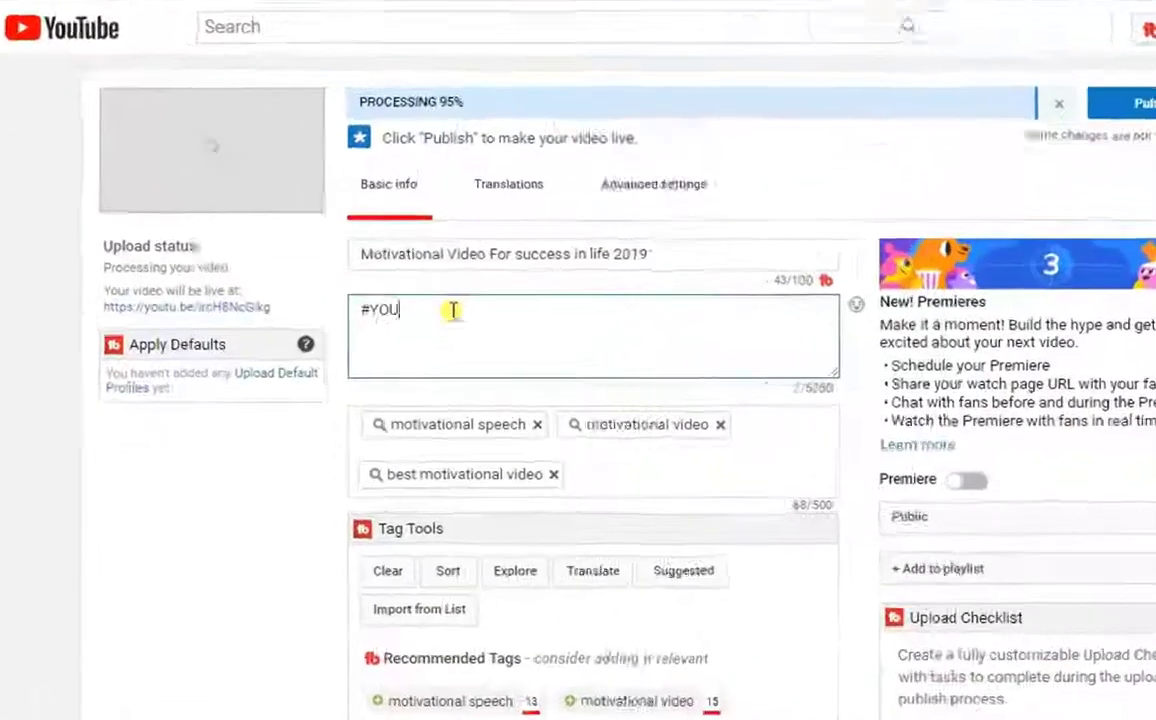
{"action": "type", "text": "LNAME #MOTIVATIONAL"}
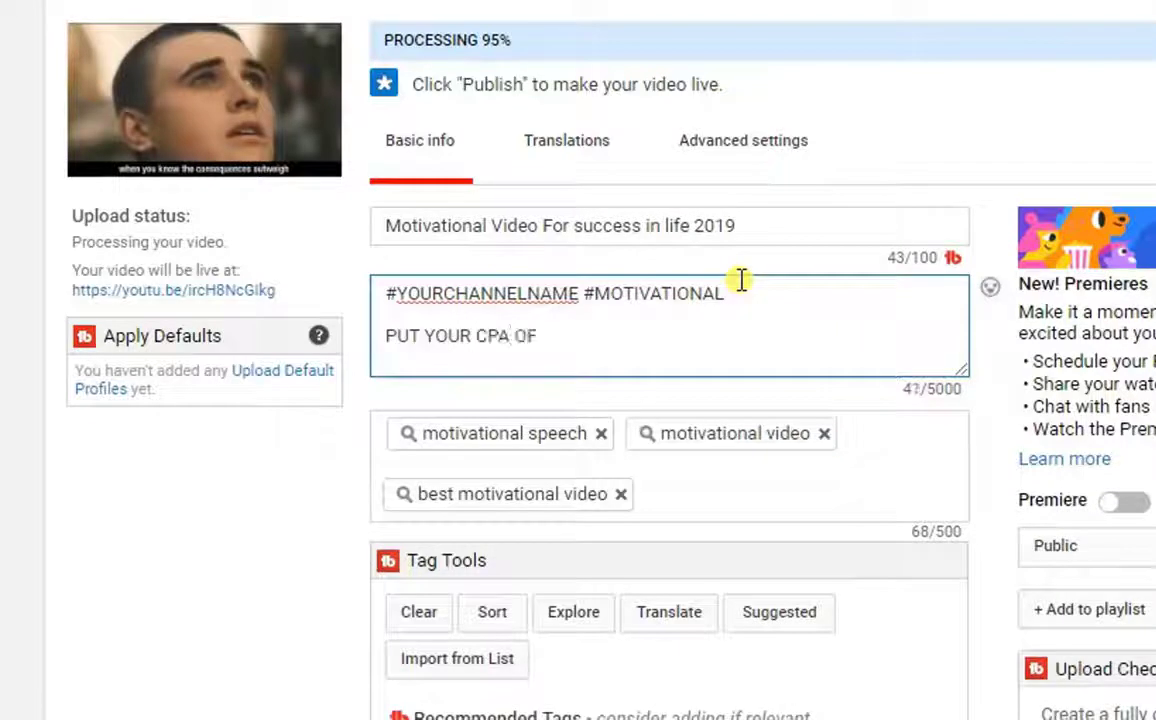
{"action": "left_click_drag", "start_coordinate": [664, 336], "coordinate": [506, 310]}
{"action": "key", "text": "ctrl+t"}
{"action": "type", "text": "GOOgle.qwiklabs.co"}
{"action": "key", "text": "BackSpace"}
{"action": "key", "text": "BackSpace"}
{"action": "key", "text": "BackSpace"}
{"action": "key", "text": "BackSpace"}
{"action": "key", "text": "BackSpace"}
{"action": "key", "text": "BackSpace"}
{"action": "key", "text": "BackSpace"}
{"action": "key", "text": "BackSpace"}
{"action": "key", "text": "BackSpace"}
{"action": "key", "text": "BackSpace"}
{"action": "key", "text": "BackSpace"}
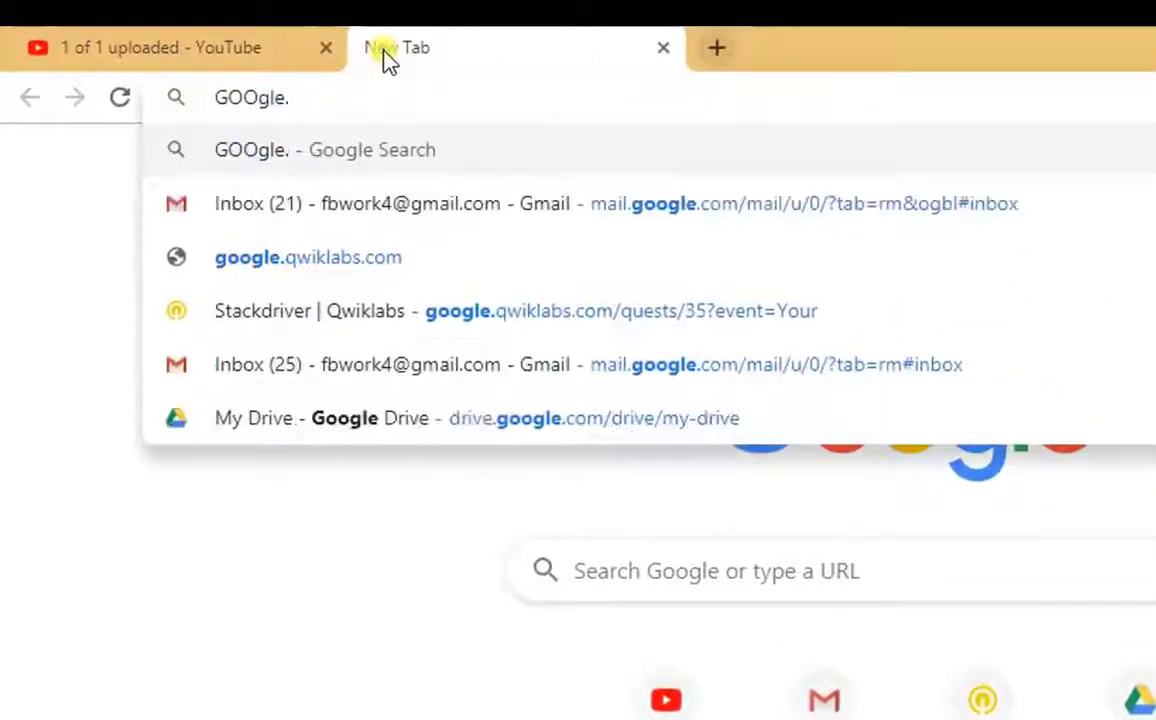
{"action": "type", "text": "COM"}
{"action": "key", "text": "ctrl+a"}
Search for "BITLY" in a new browser tab and open the Bitly URL shortener website
{"action": "left_click", "coordinate": [716, 47]}
{"action": "type", "text": "BITLY"}
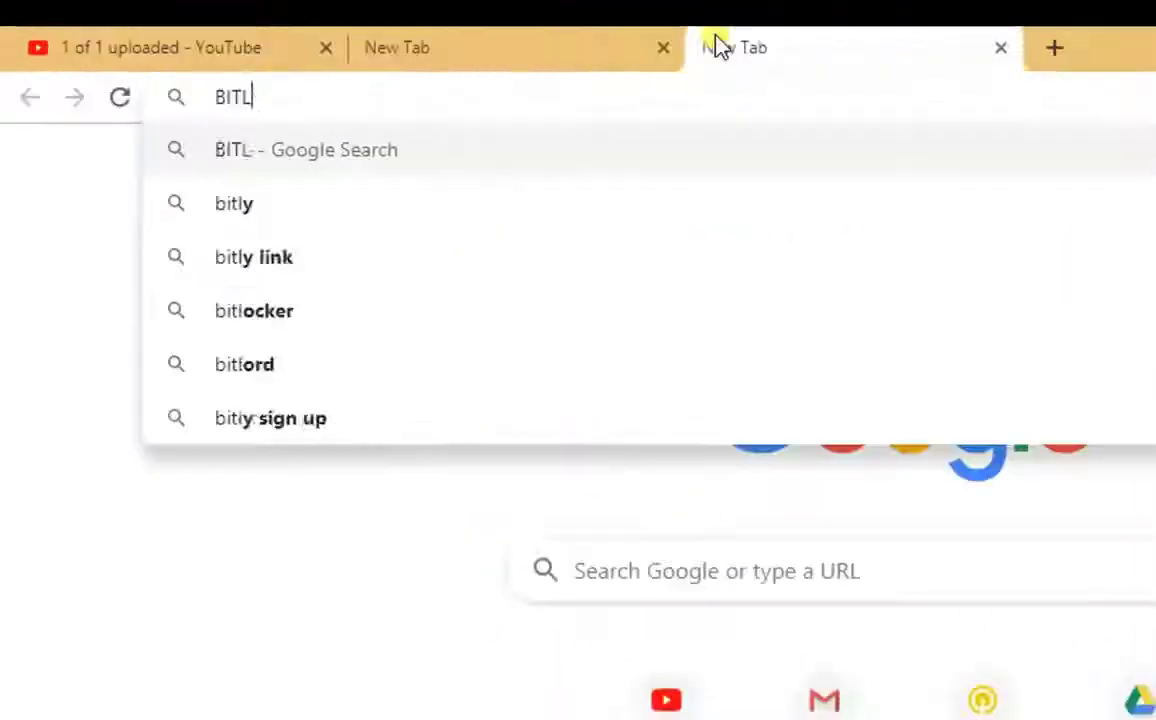
{"action": "key", "text": "Return"}
{"action": "left_click", "coordinate": [224, 275]}
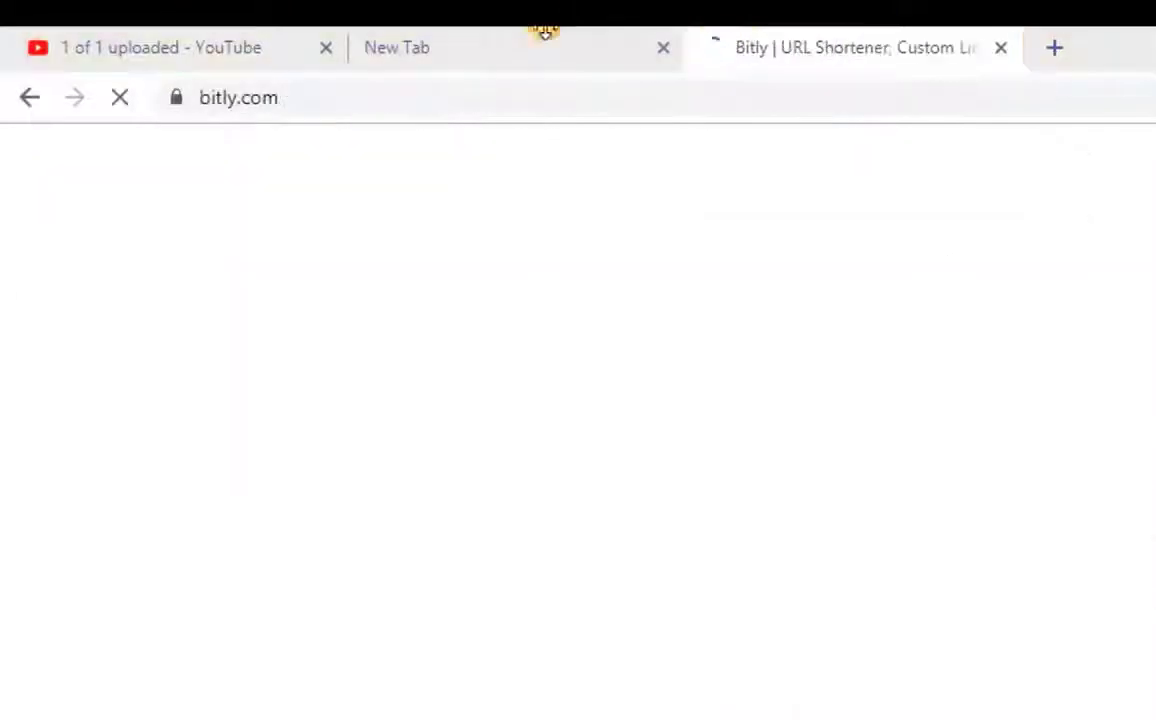
{"action": "left_click", "coordinate": [545, 30]}
{"action": "right_click", "coordinate": [389, 105]}
{"action": "left_click", "coordinate": [741, 170]}
{"action": "left_click", "coordinate": [840, 55]}
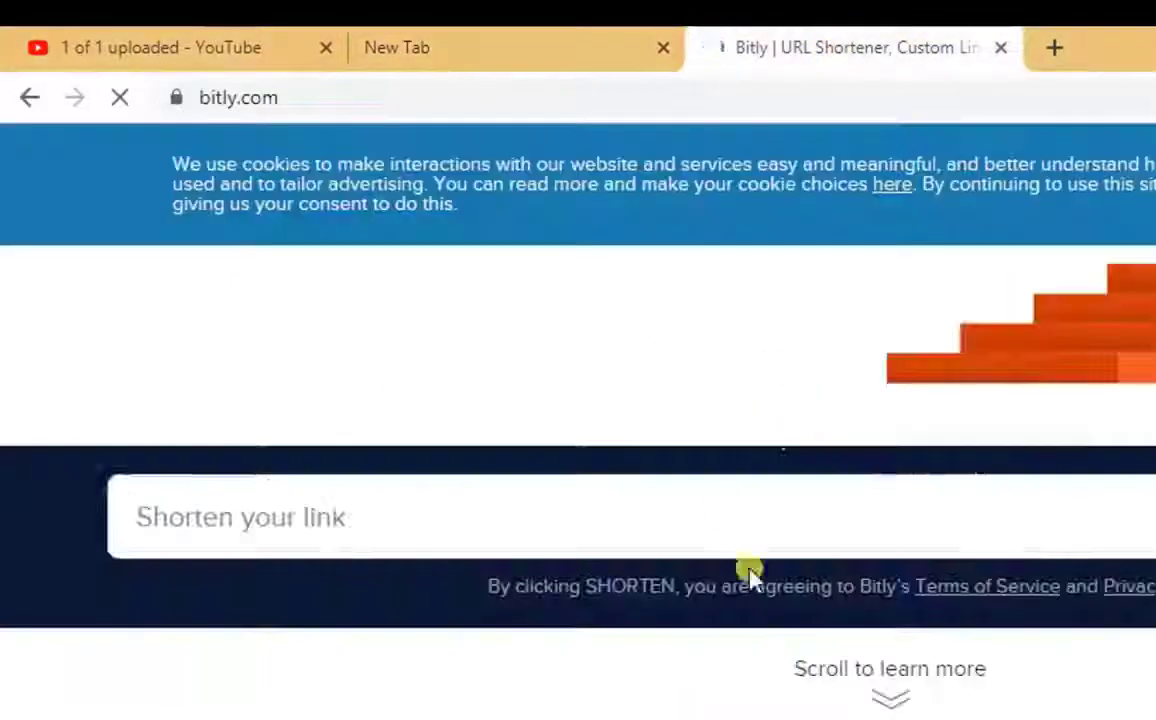